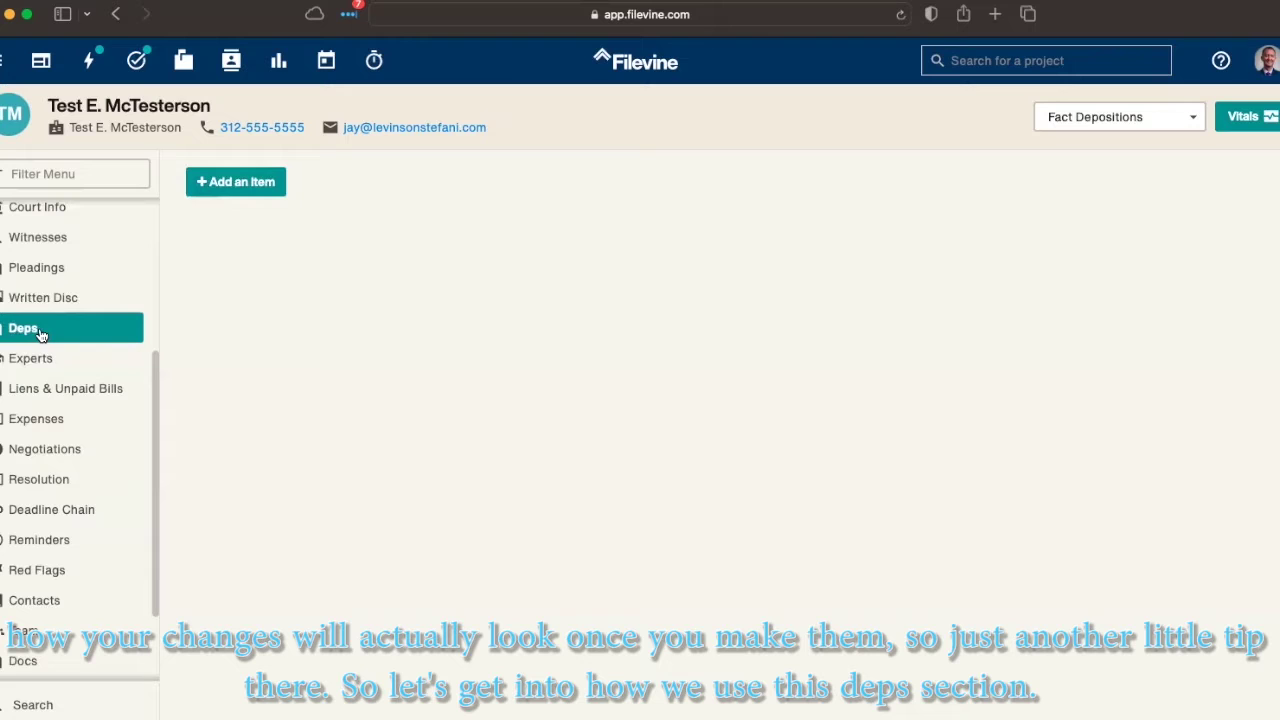
# Start a new Deps item and pick the client contact as the deponent.
pyautogui.click(228, 182)
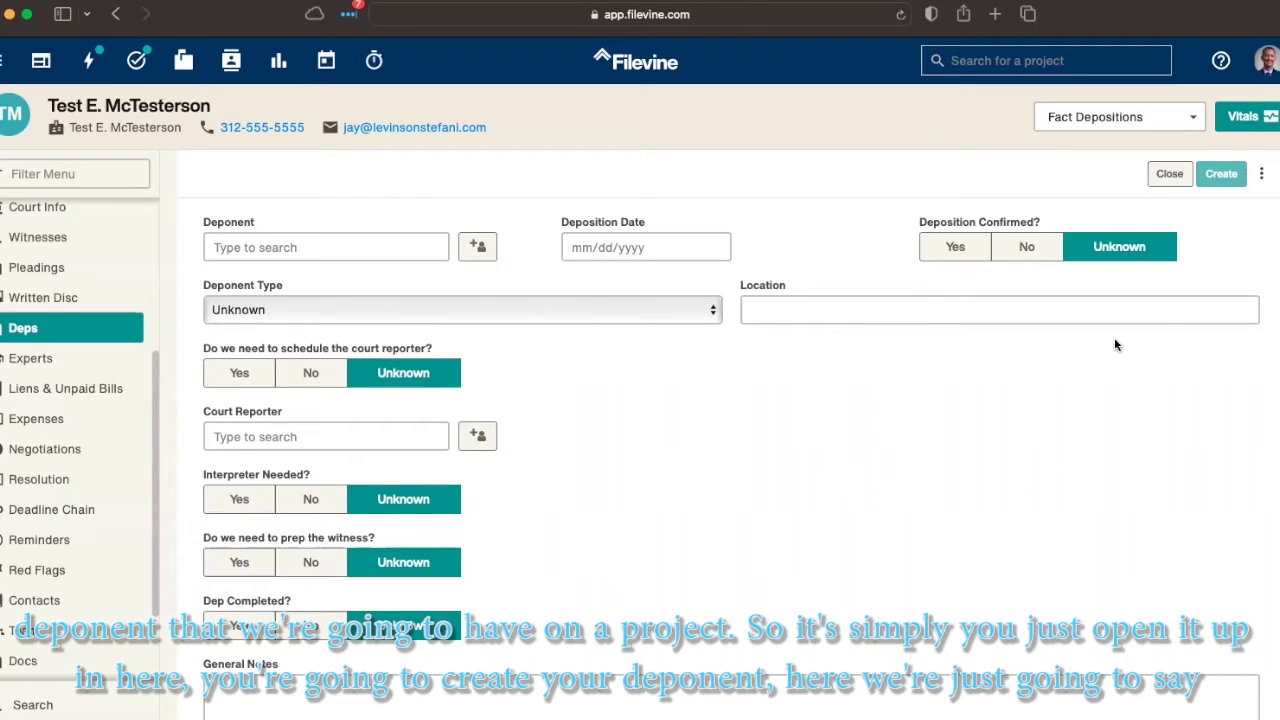
pyautogui.click(277, 247)
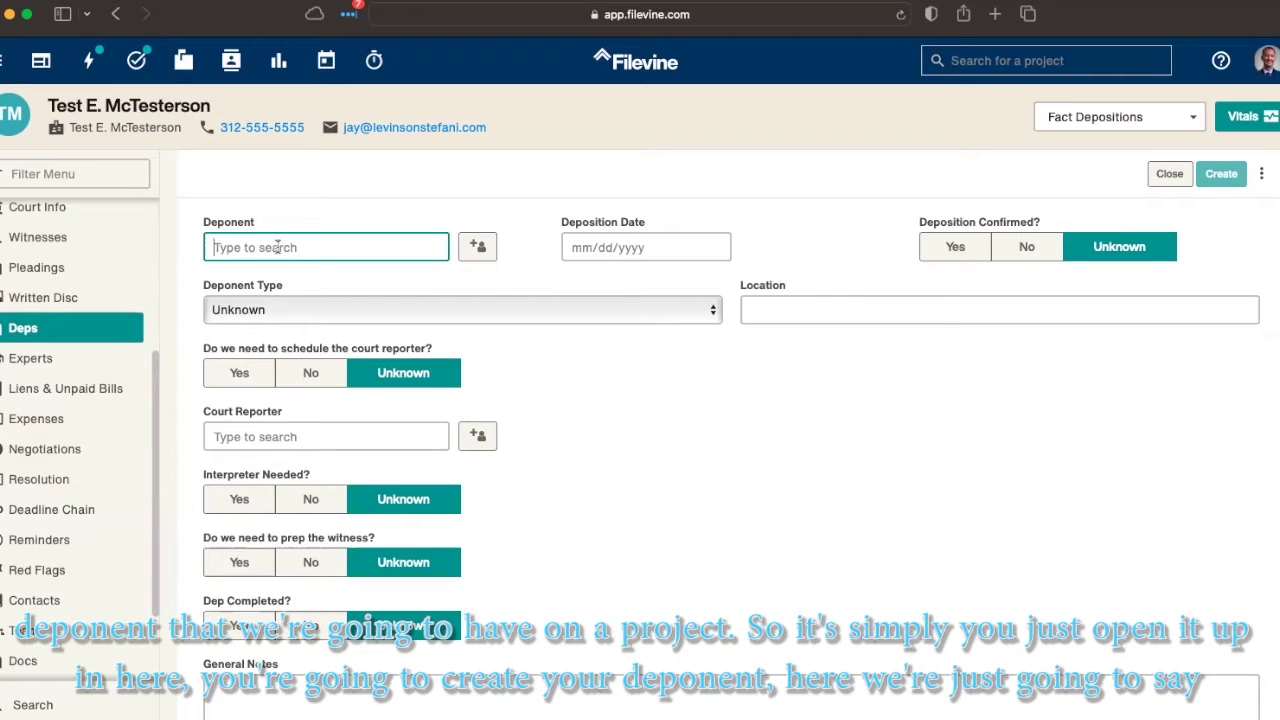
pyautogui.write('doe')
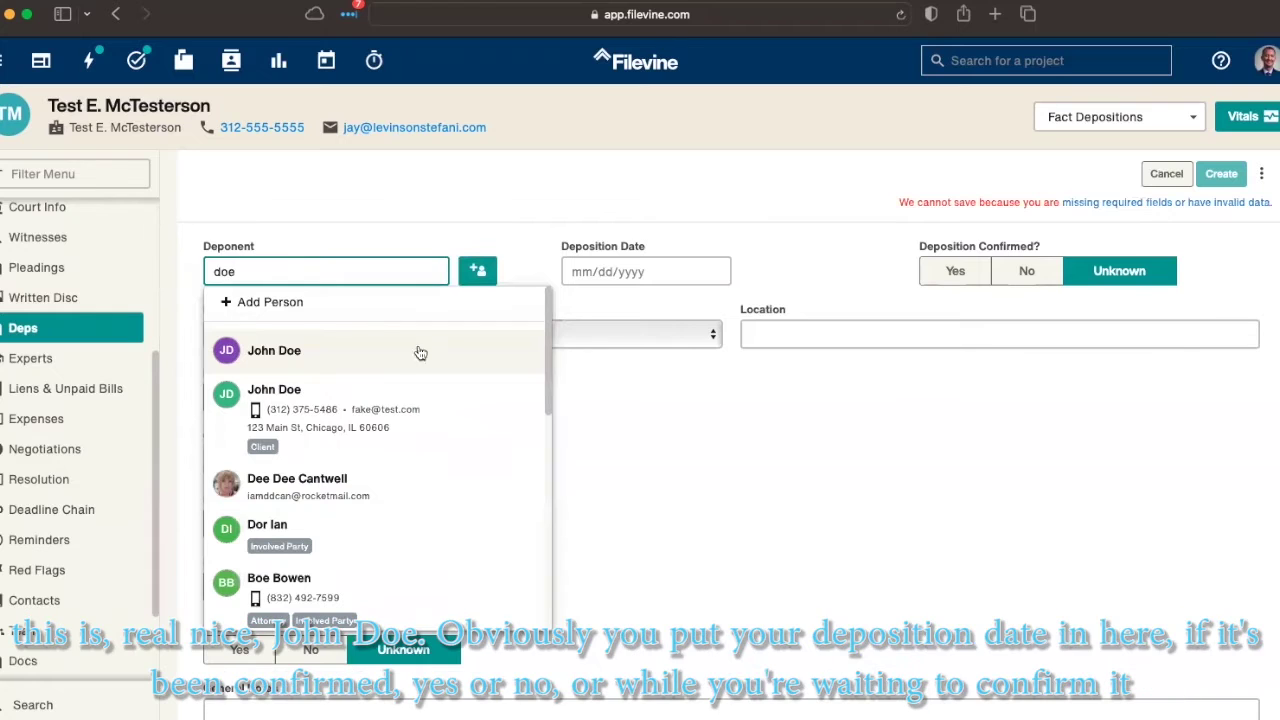
pyautogui.click(340, 430)
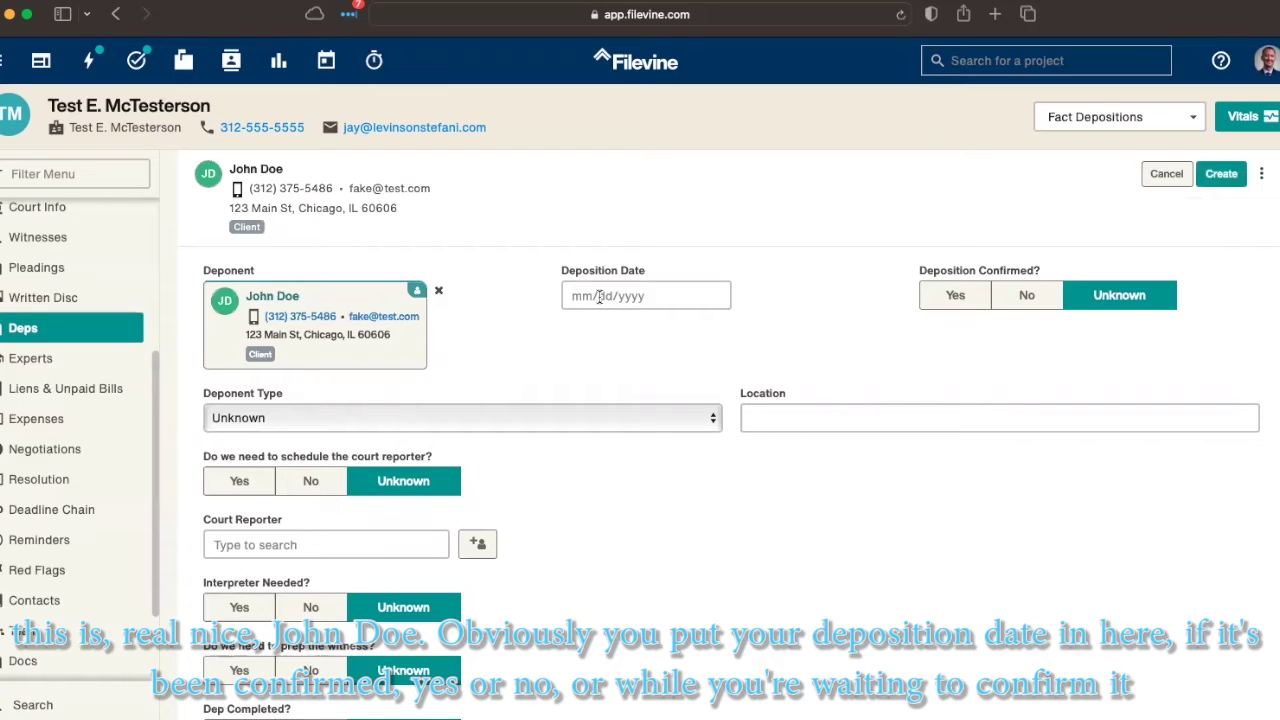
# Leave Deposition Confirmed at Unknown after trying Yes and No.
pyautogui.click(958, 301)
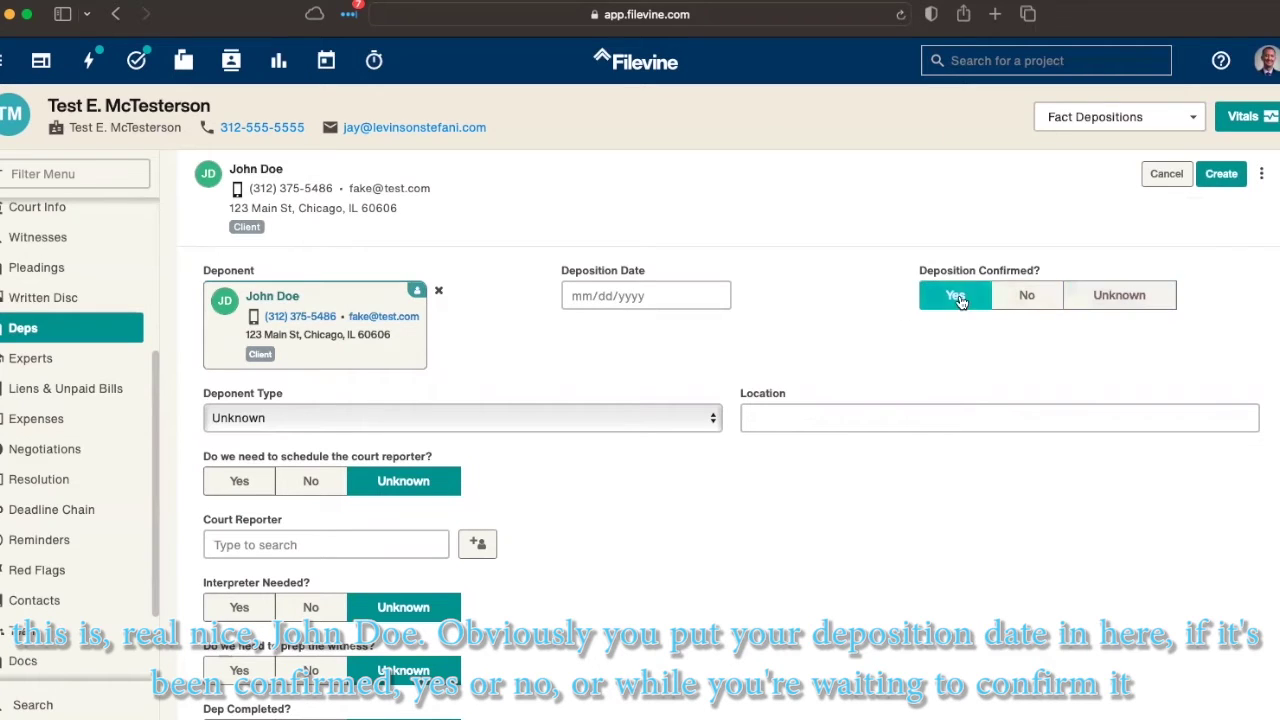
pyautogui.click(1024, 297)
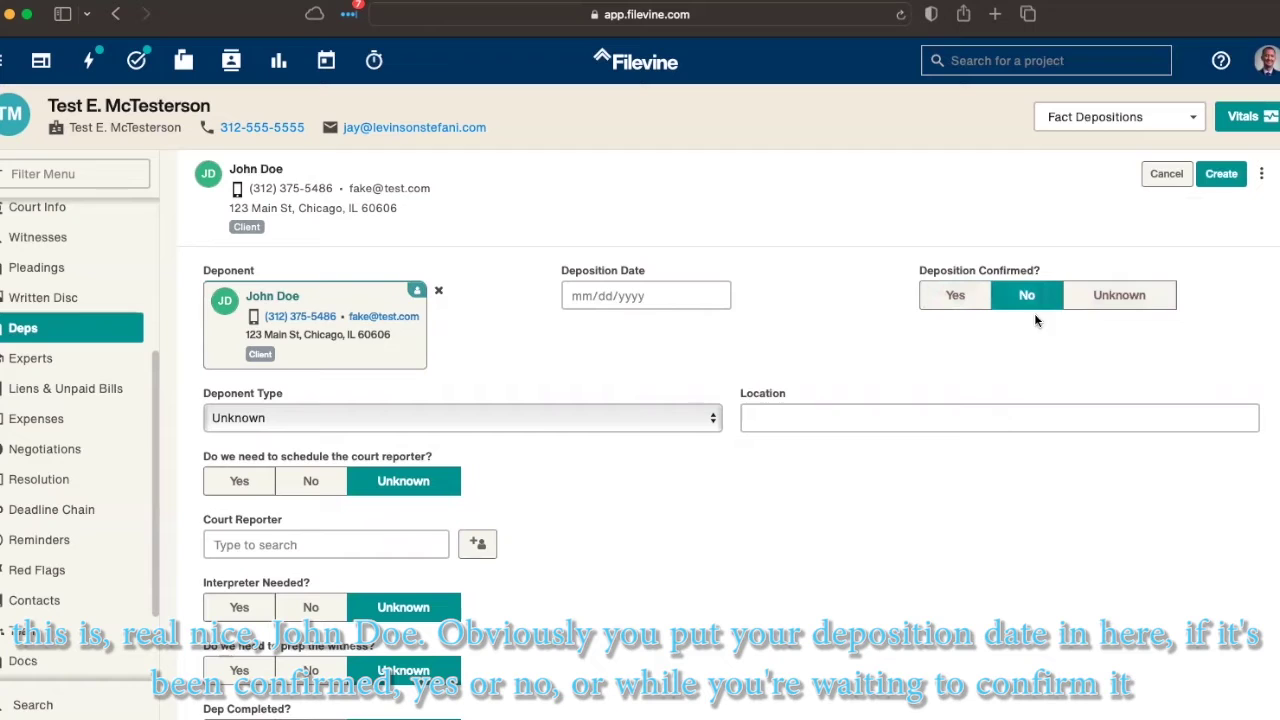
pyautogui.click(1113, 304)
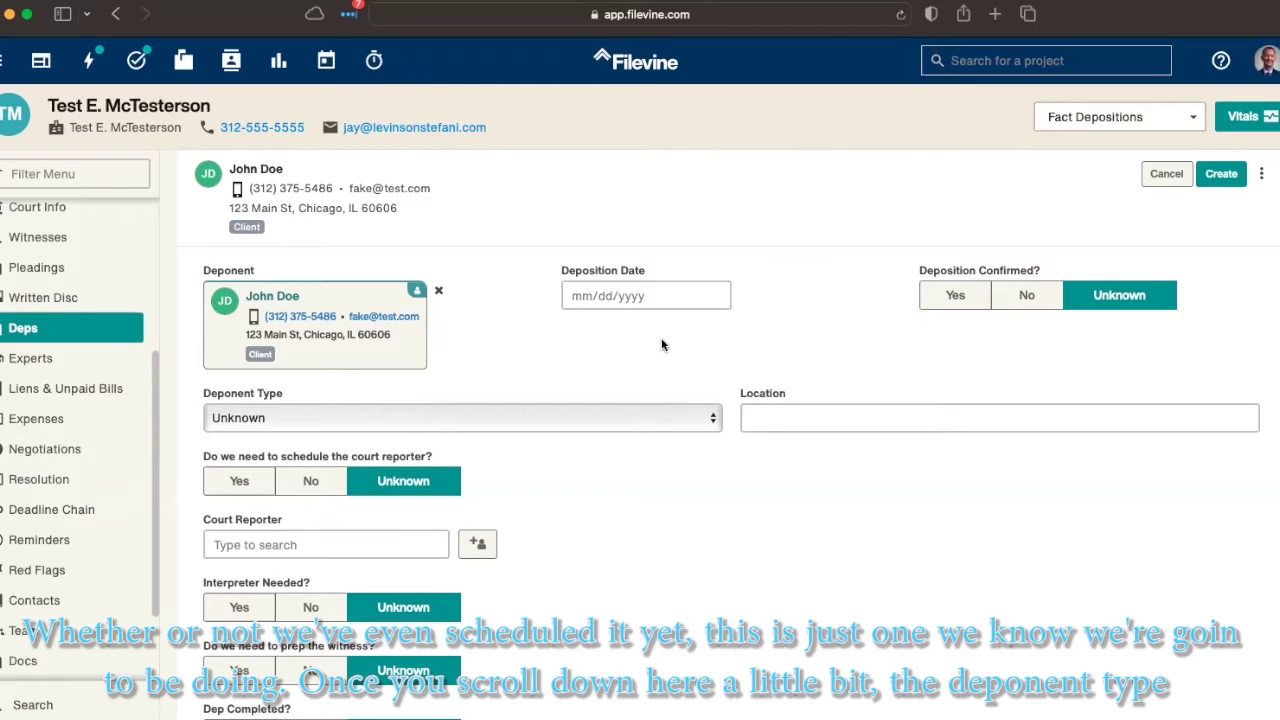
# Change the deponent type from Defendant to Plaintiff.
pyautogui.scroll(-2, 665, 345)
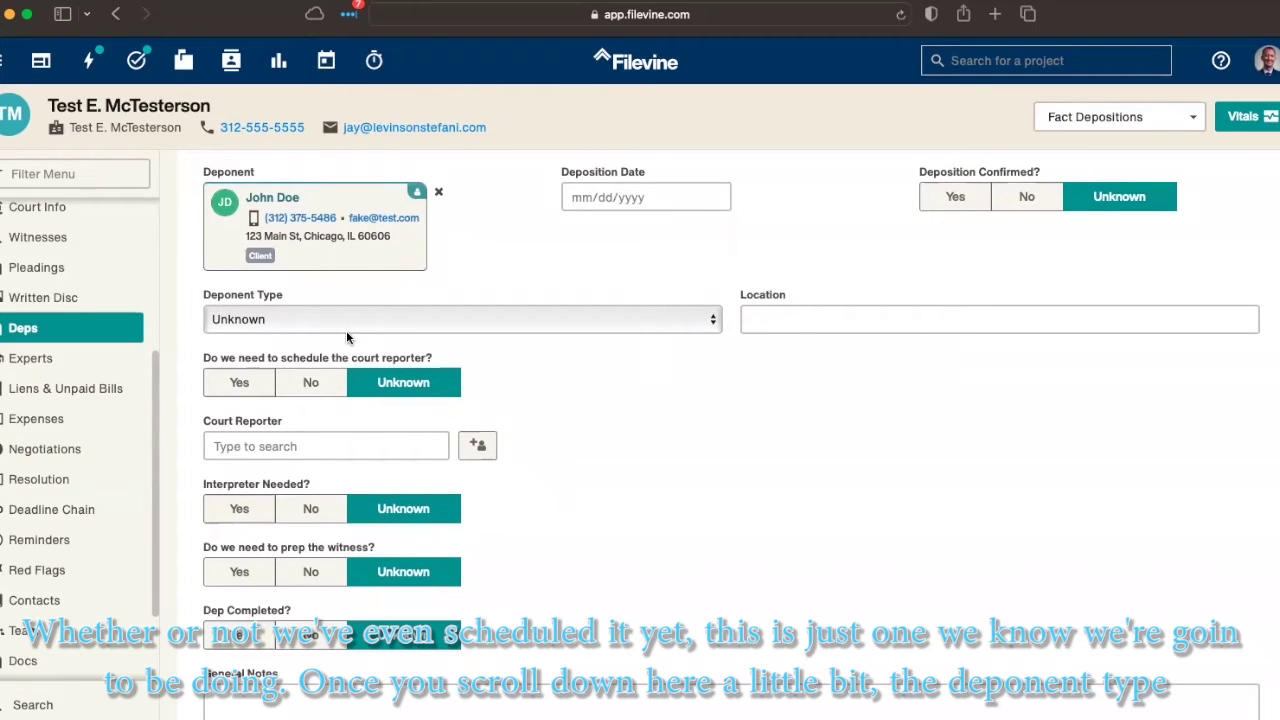
pyautogui.click(462, 320)
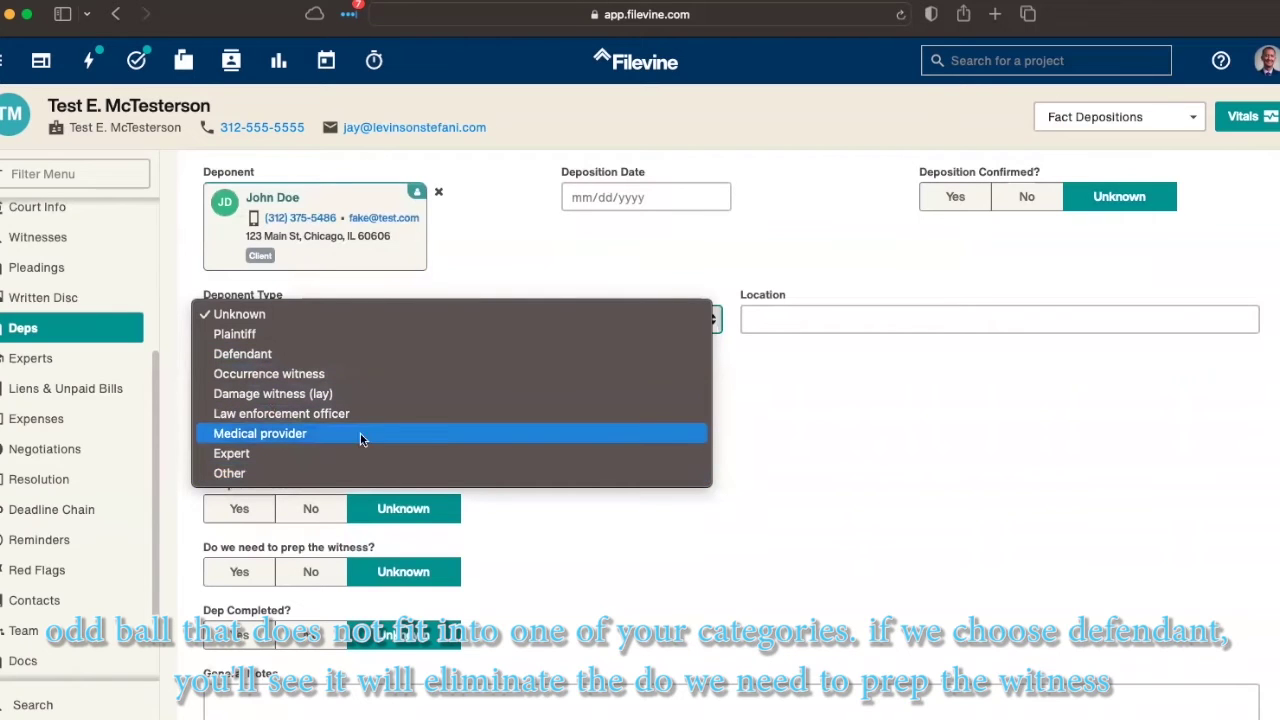
pyautogui.click(258, 355)
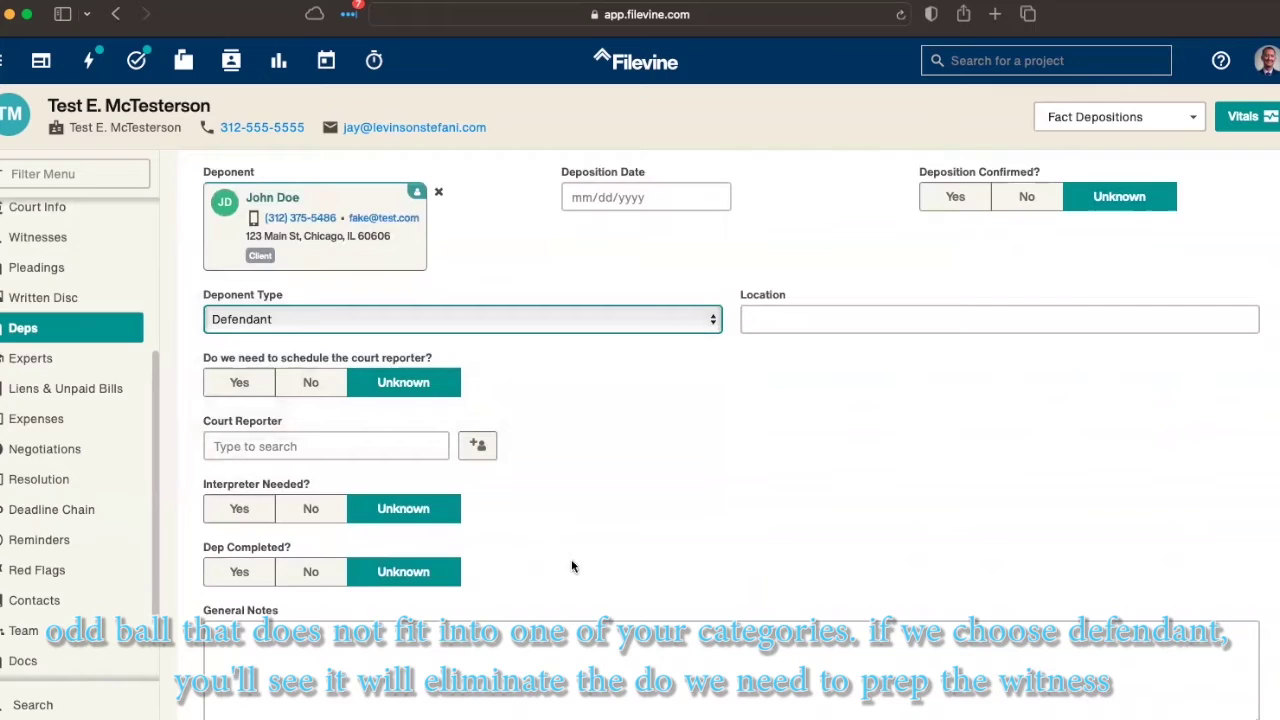
pyautogui.click(328, 318)
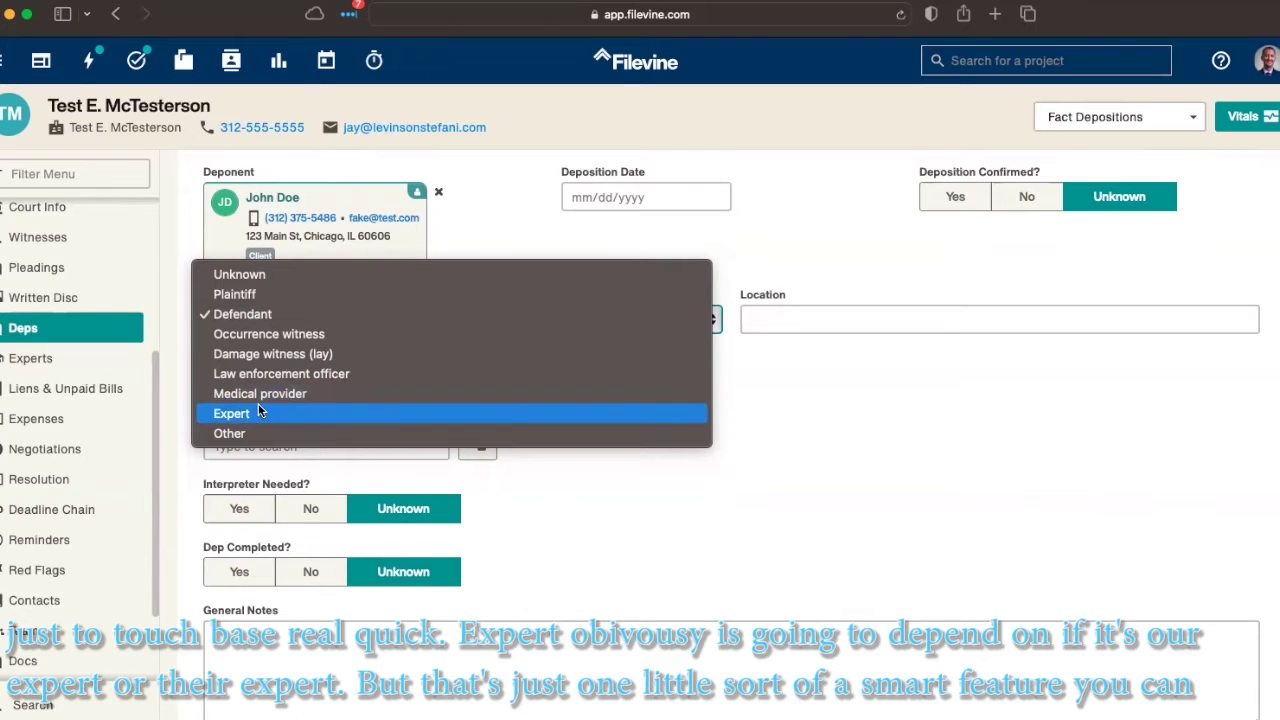
pyautogui.click(258, 294)
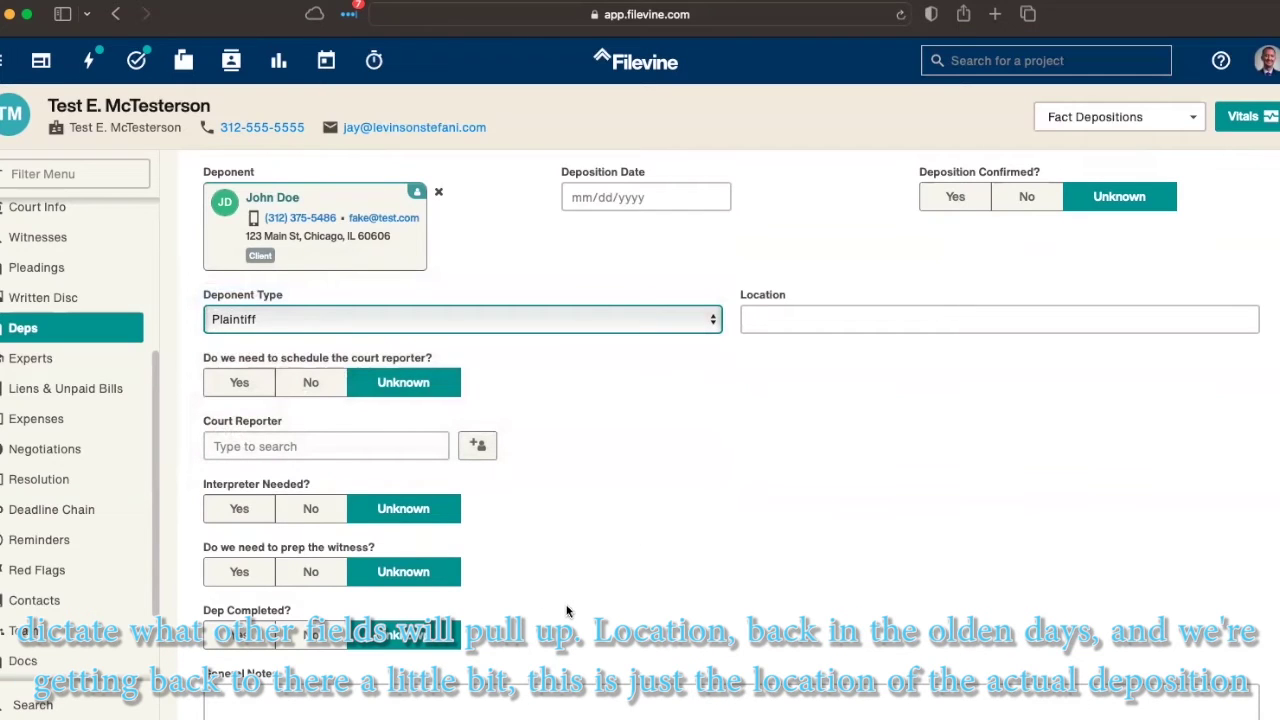
# Answer Yes to scheduling a court reporter and set Court Reporter Scheduled to Yes.
pyautogui.click(808, 321)
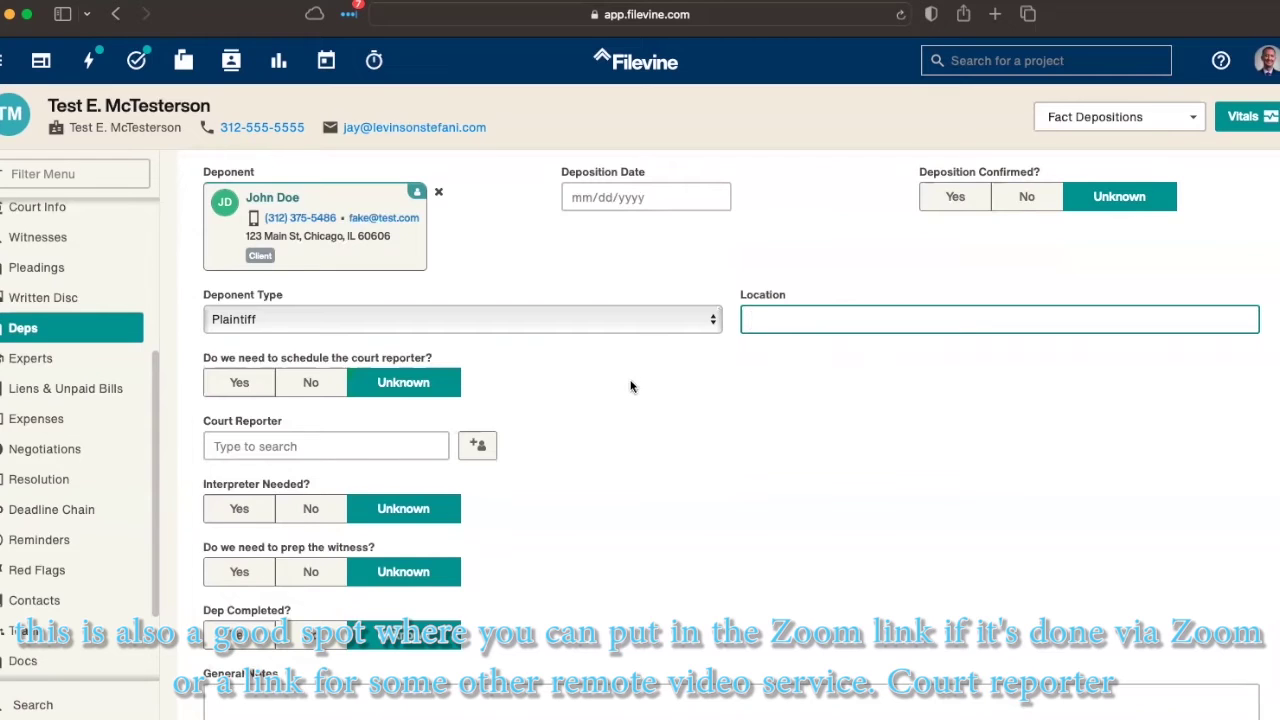
pyautogui.scroll(-2, 481, 301)
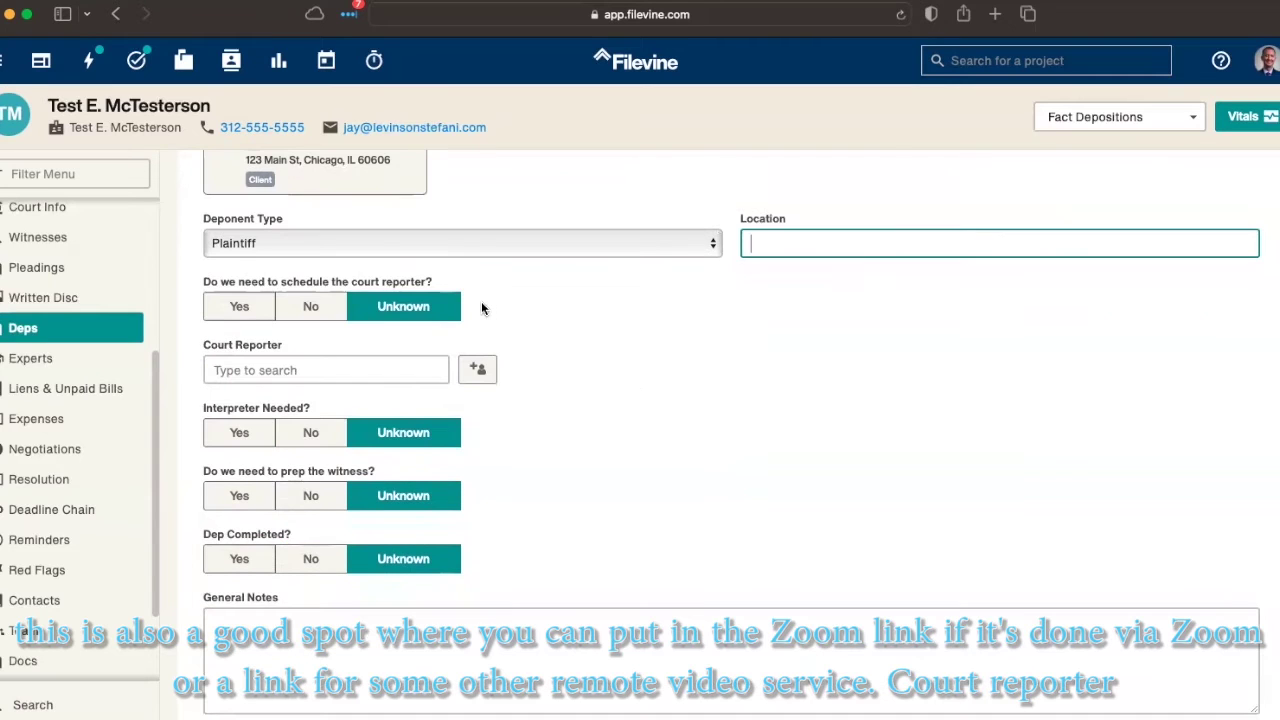
pyautogui.click(310, 307)
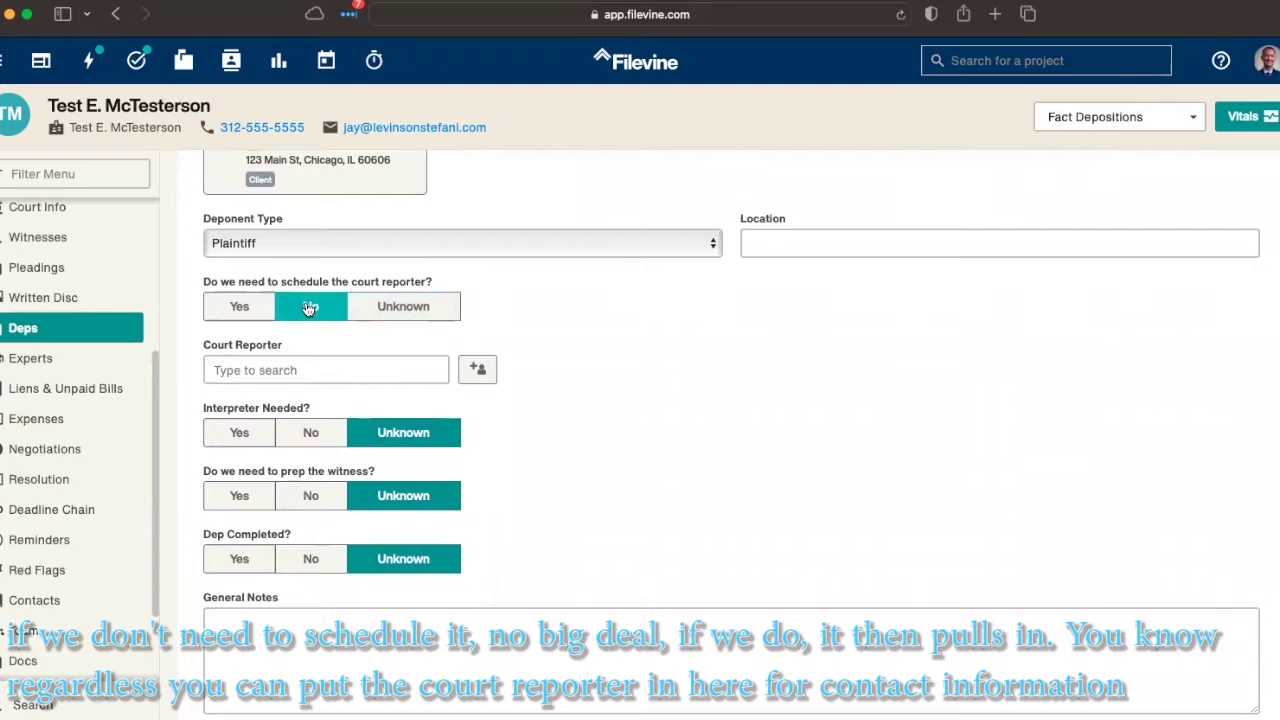
pyautogui.click(241, 307)
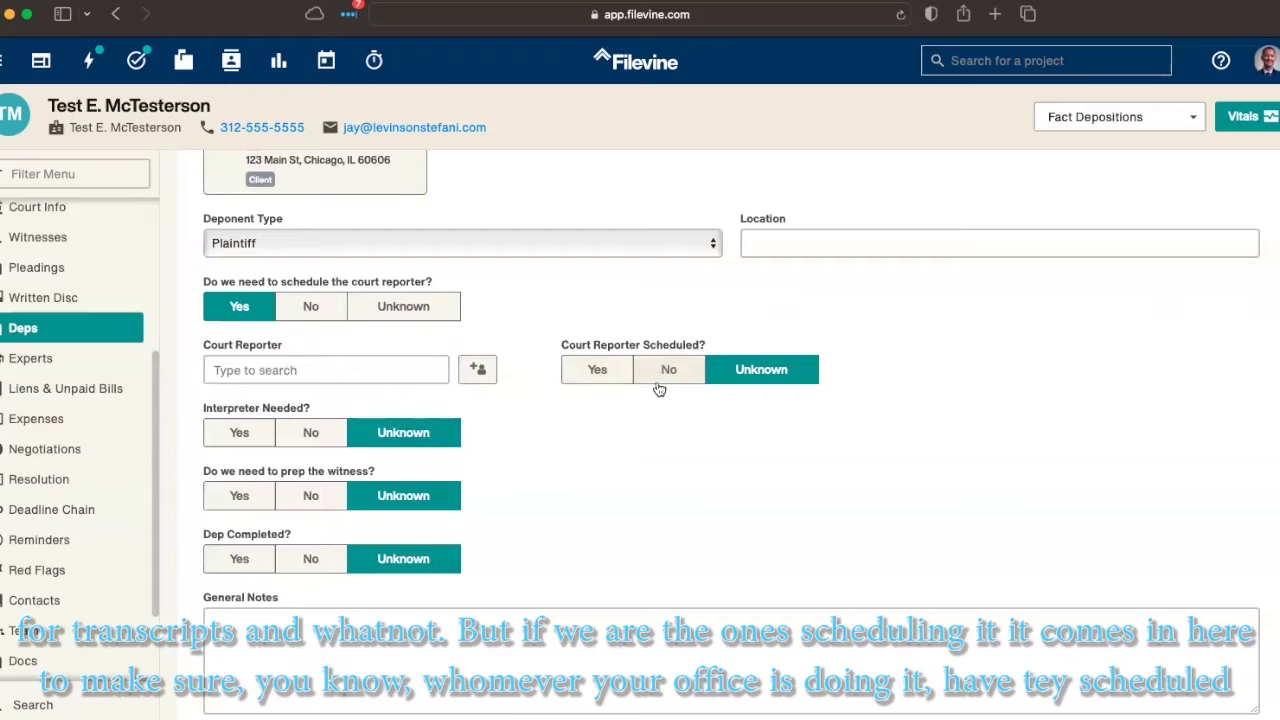
pyautogui.click(603, 371)
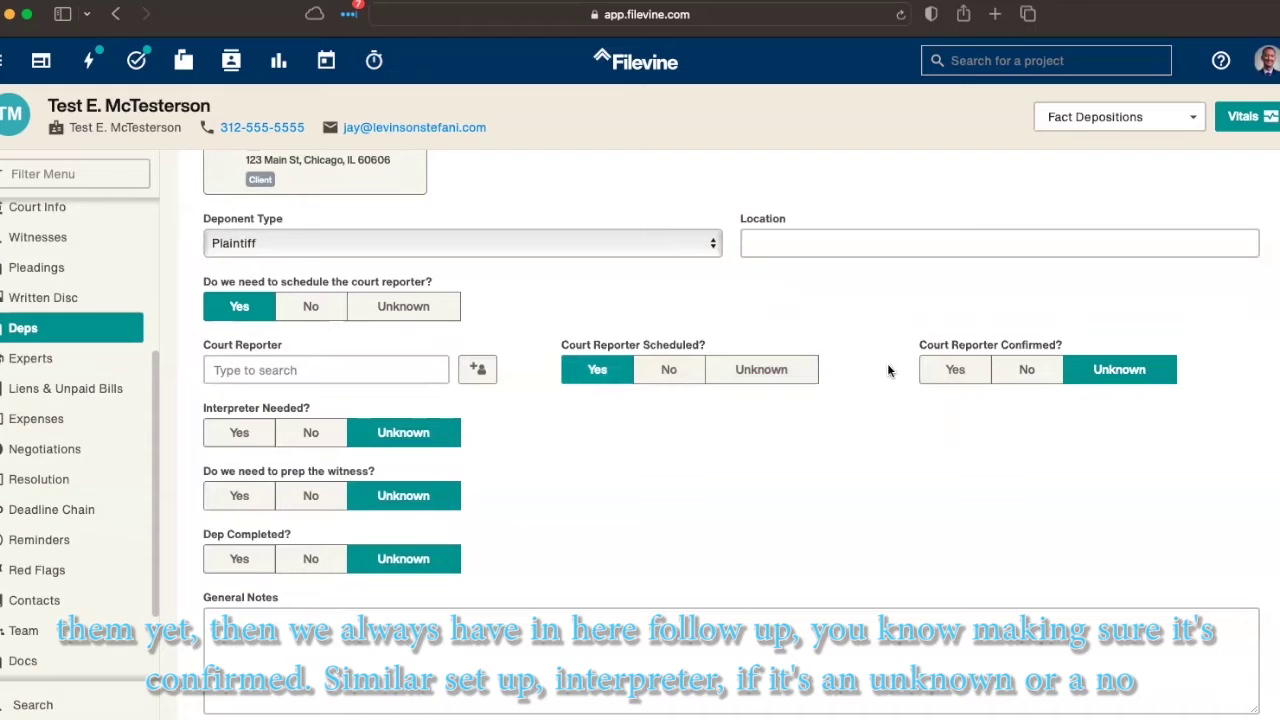
# Answer Yes to Interpreter Needed, Interpreter Scheduled and Interpreter Confirmed.
pyautogui.scroll(-2, 869, 363)
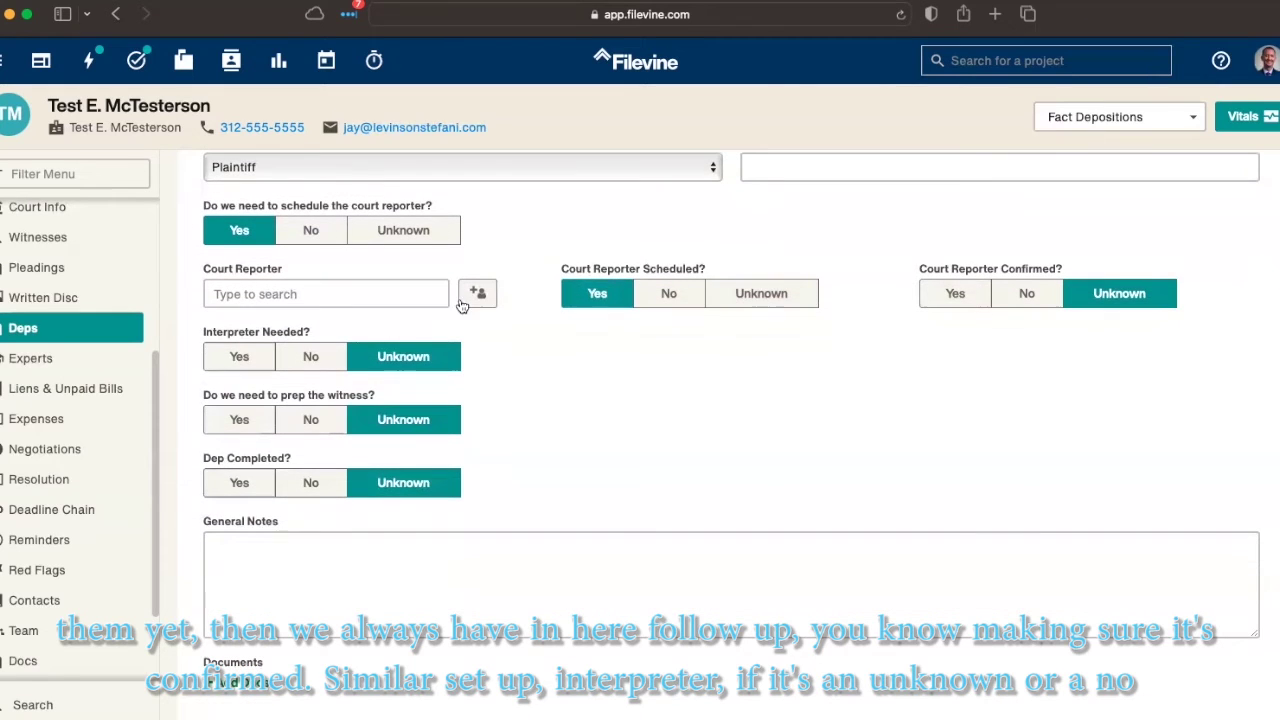
pyautogui.click(323, 357)
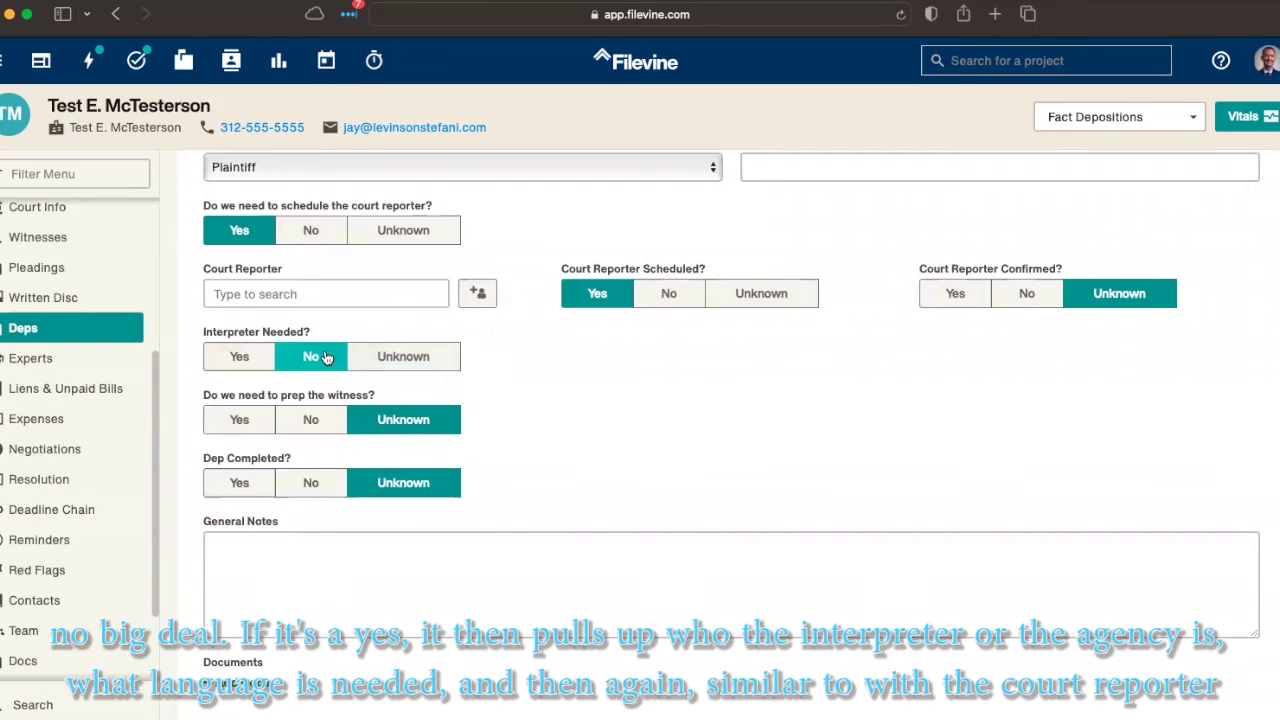
pyautogui.click(243, 357)
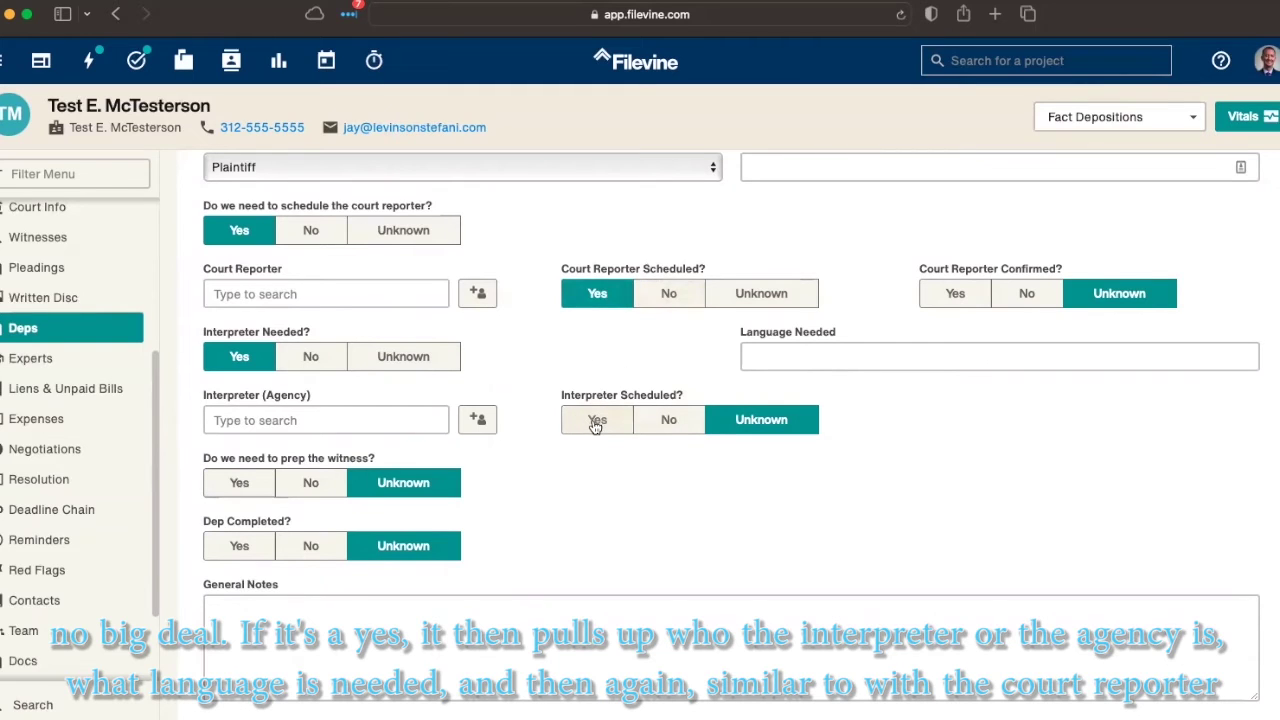
pyautogui.click(596, 422)
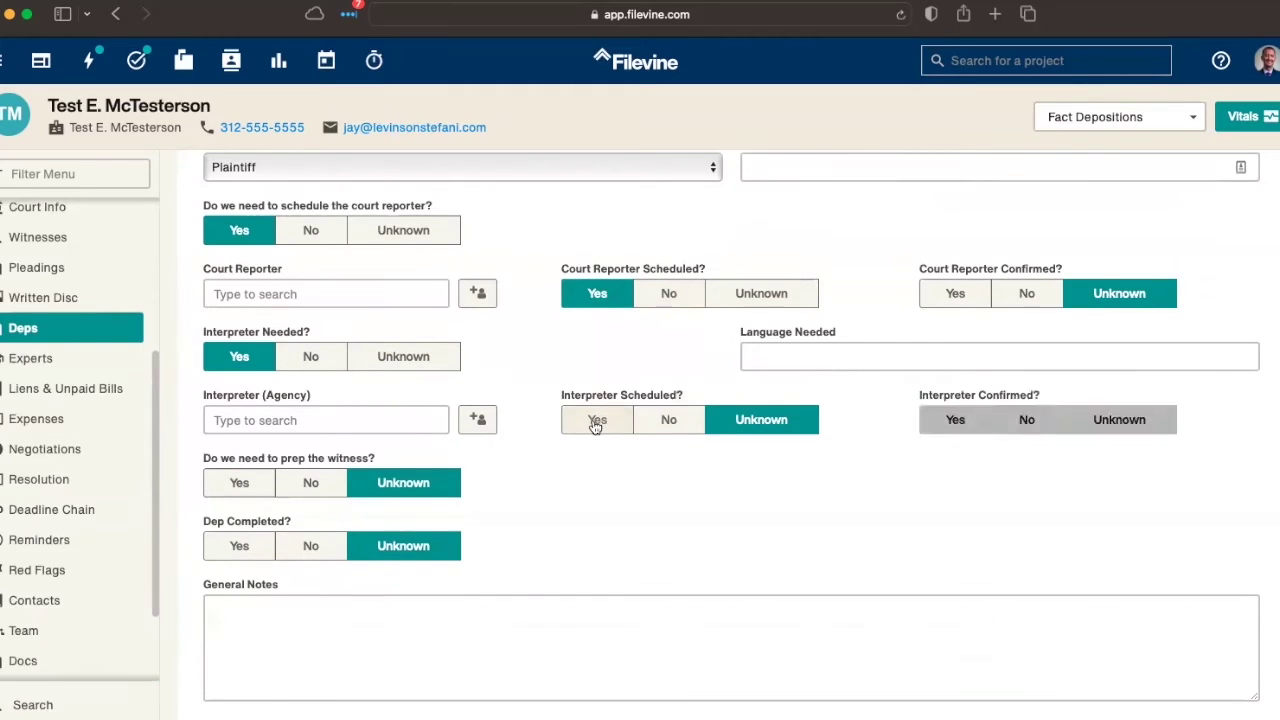
pyautogui.click(955, 420)
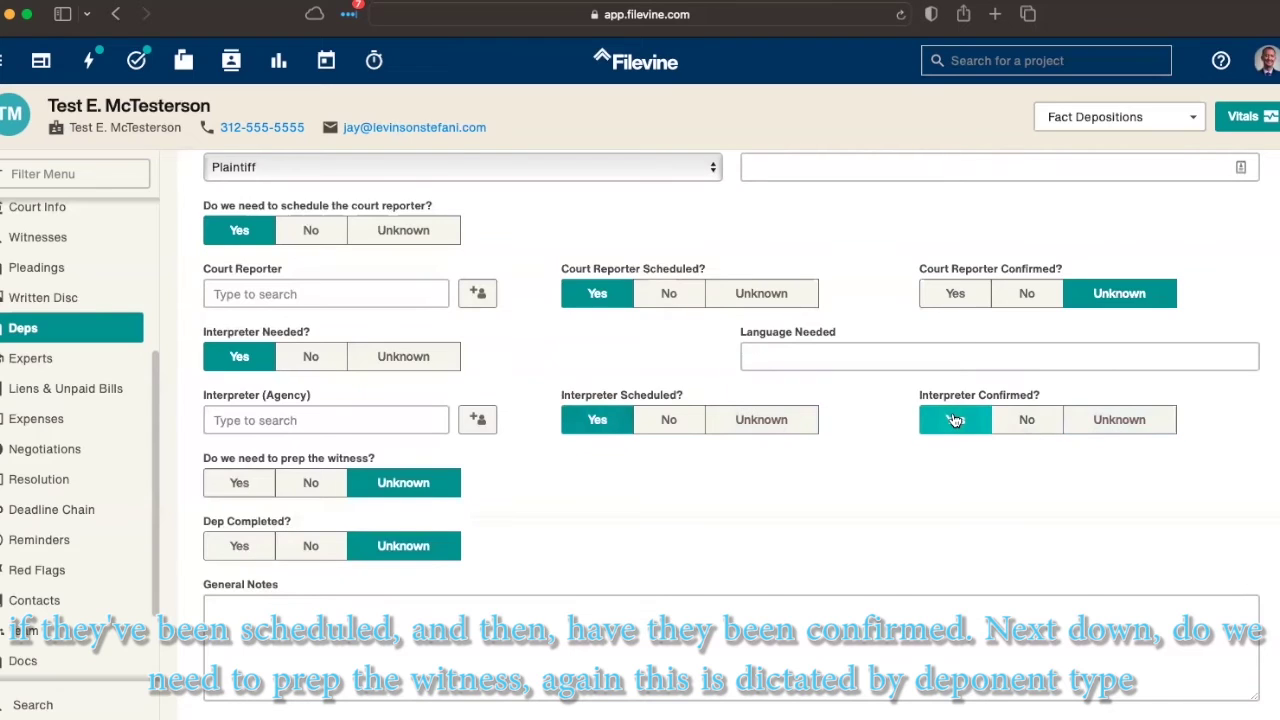
pyautogui.scroll(-2, 955, 420)
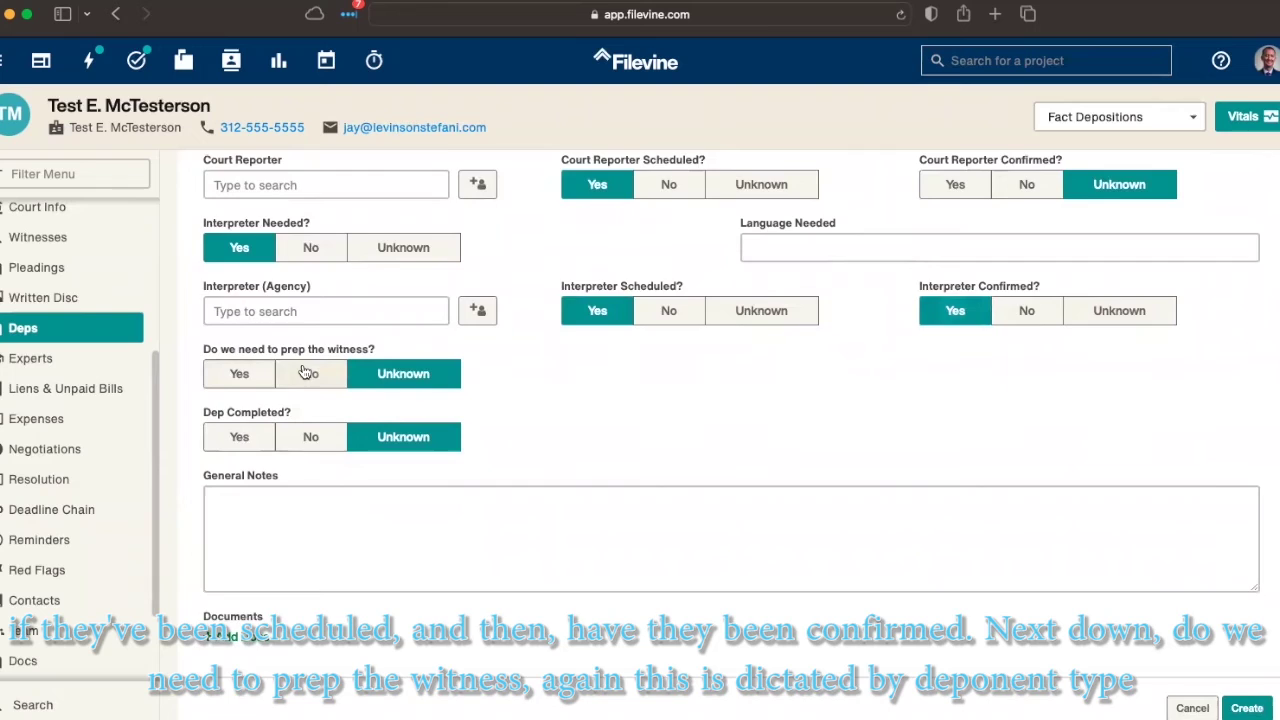
# Answer Yes to prepping the witness, leaving Prepped at Unknown.
pyautogui.scroll(2, 305, 372)
pyautogui.scroll(3, 305, 372)
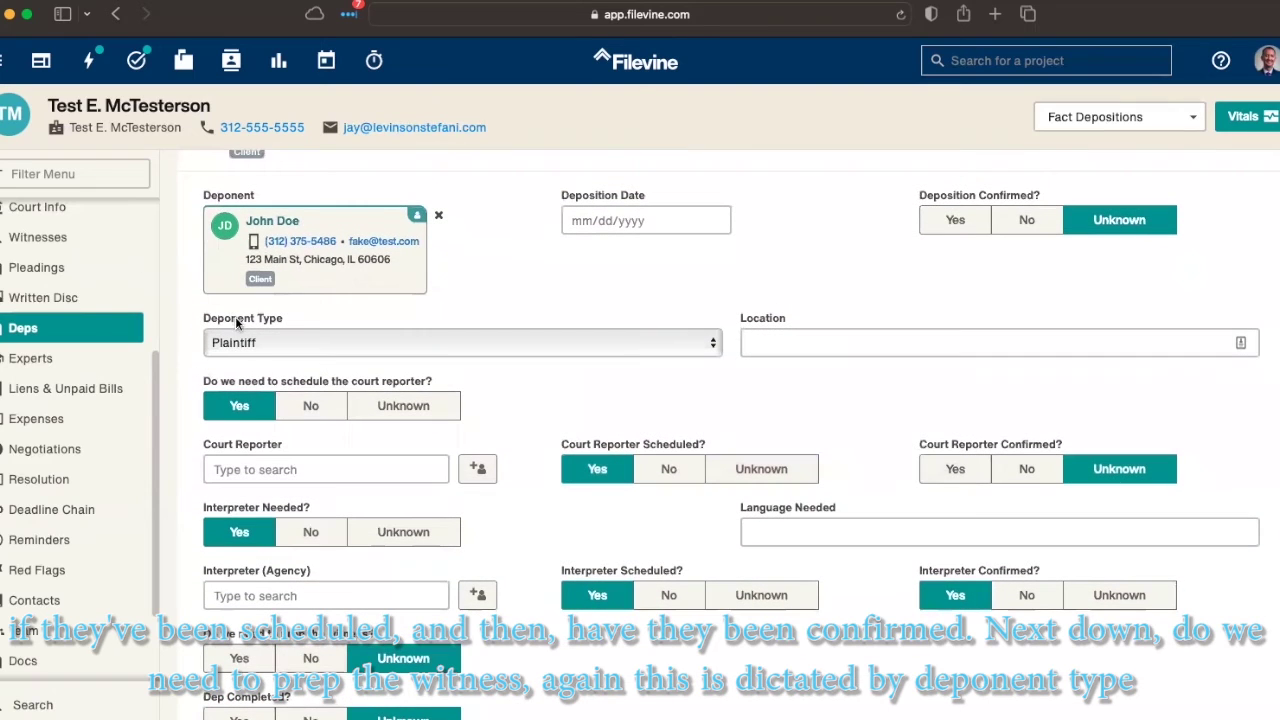
pyautogui.scroll(-4, 255, 320)
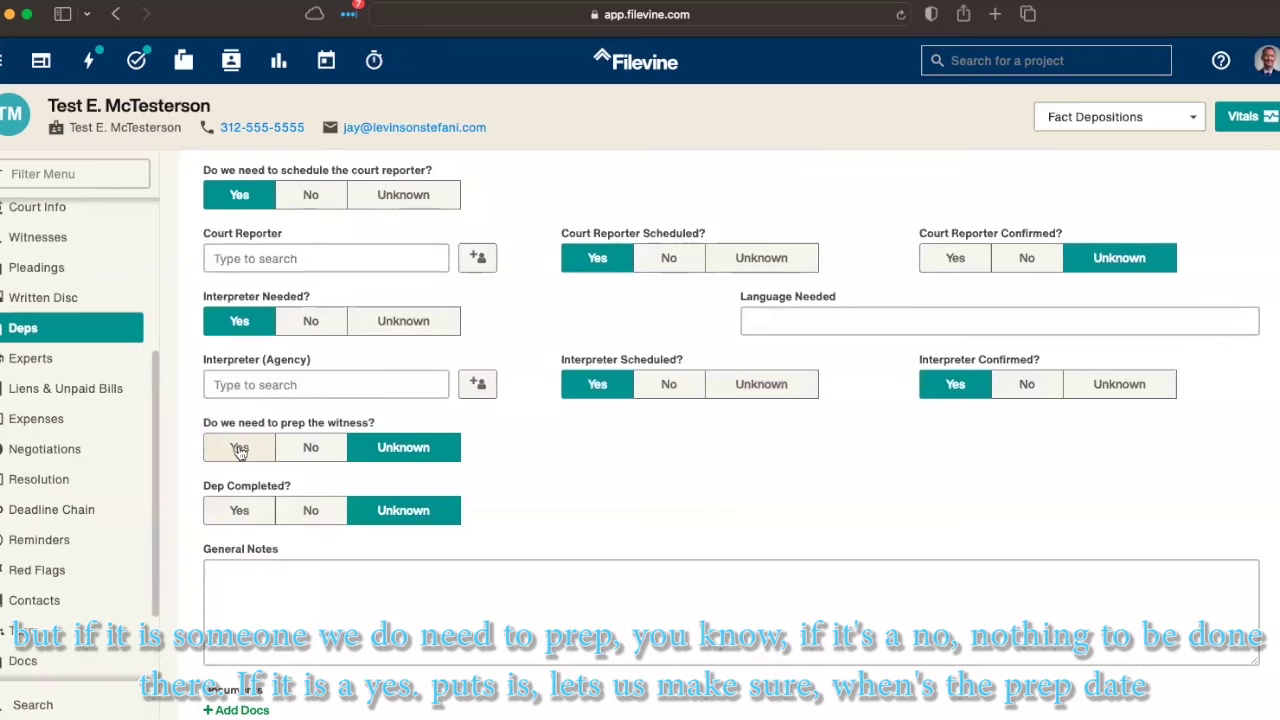
pyautogui.click(309, 449)
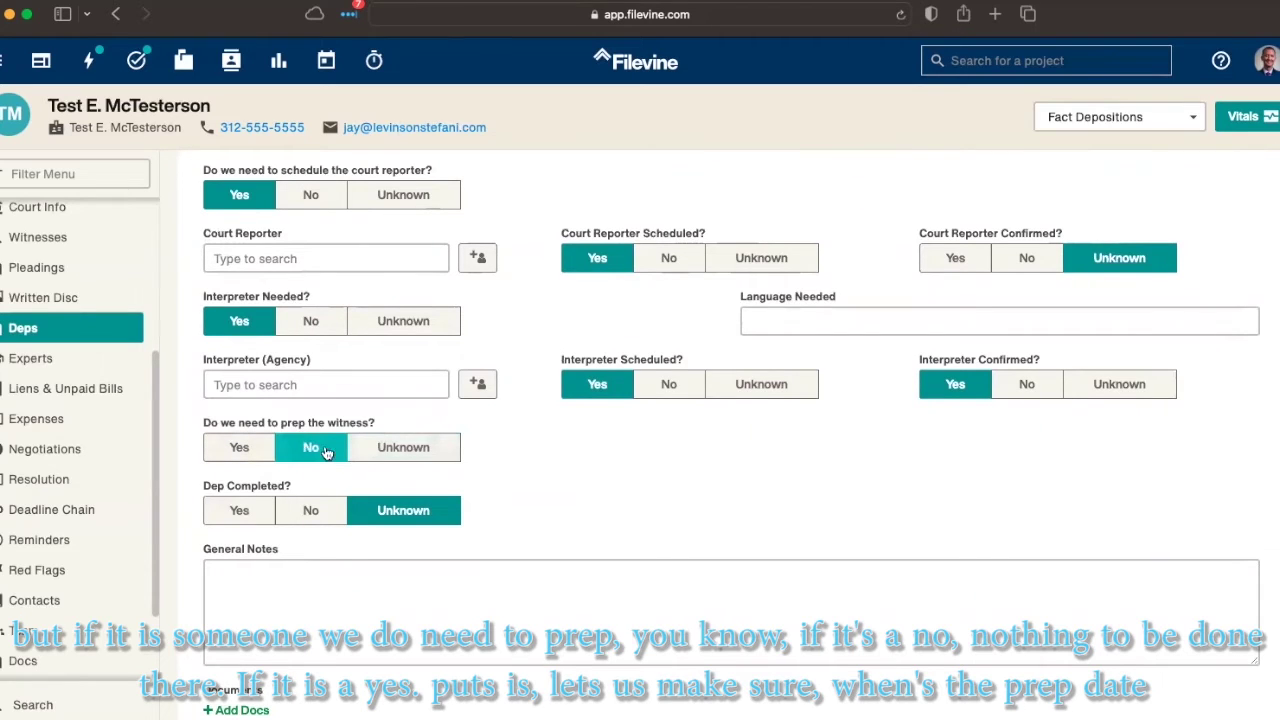
pyautogui.click(253, 449)
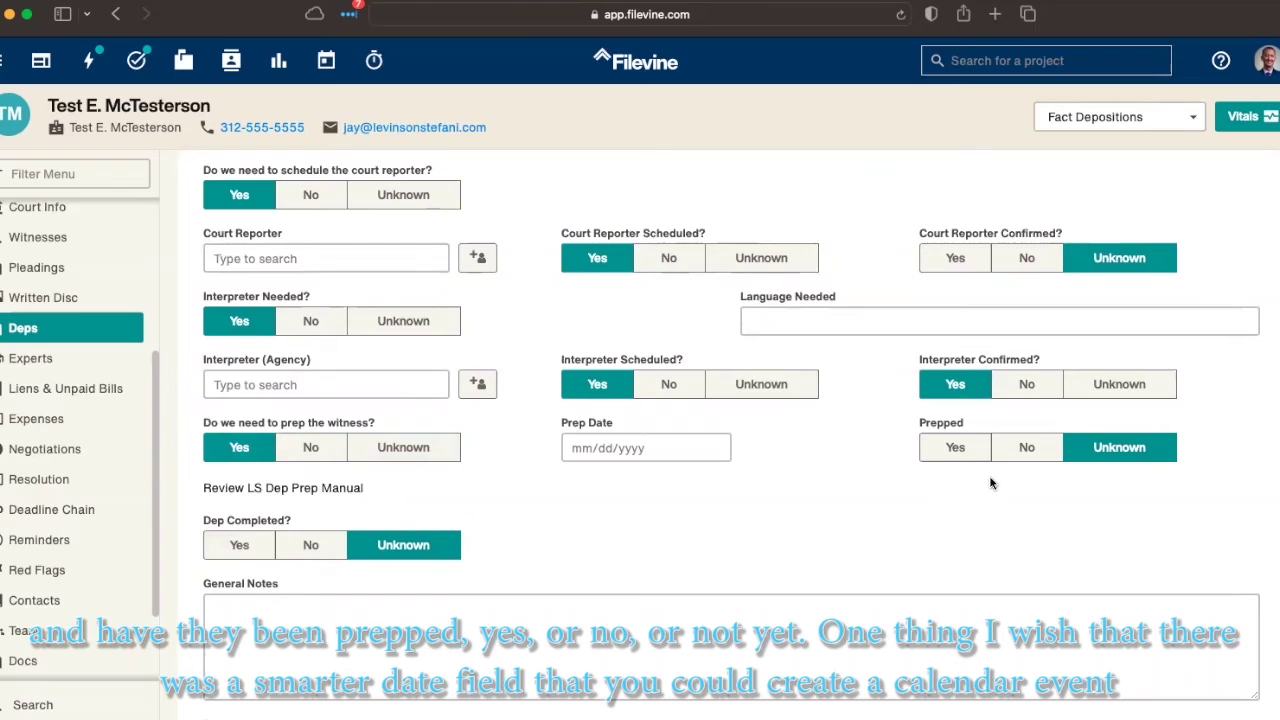
pyautogui.click(957, 455)
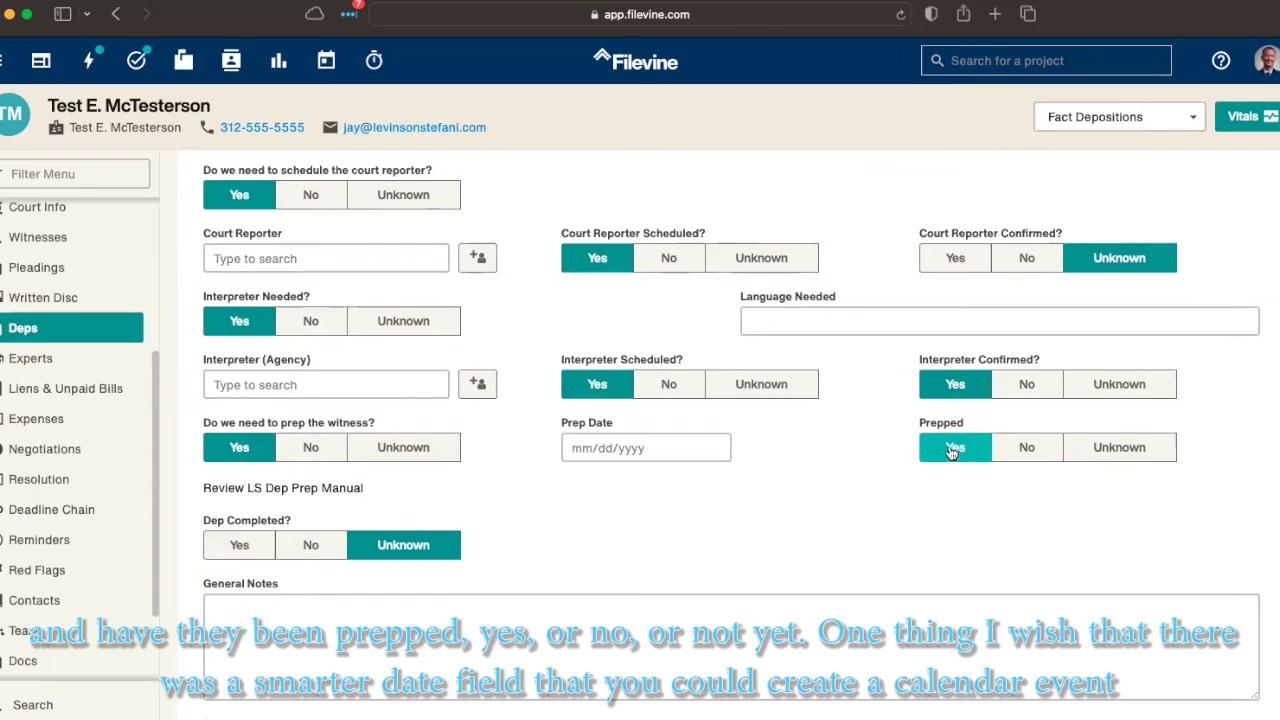
pyautogui.click(1030, 452)
pyautogui.click(1112, 455)
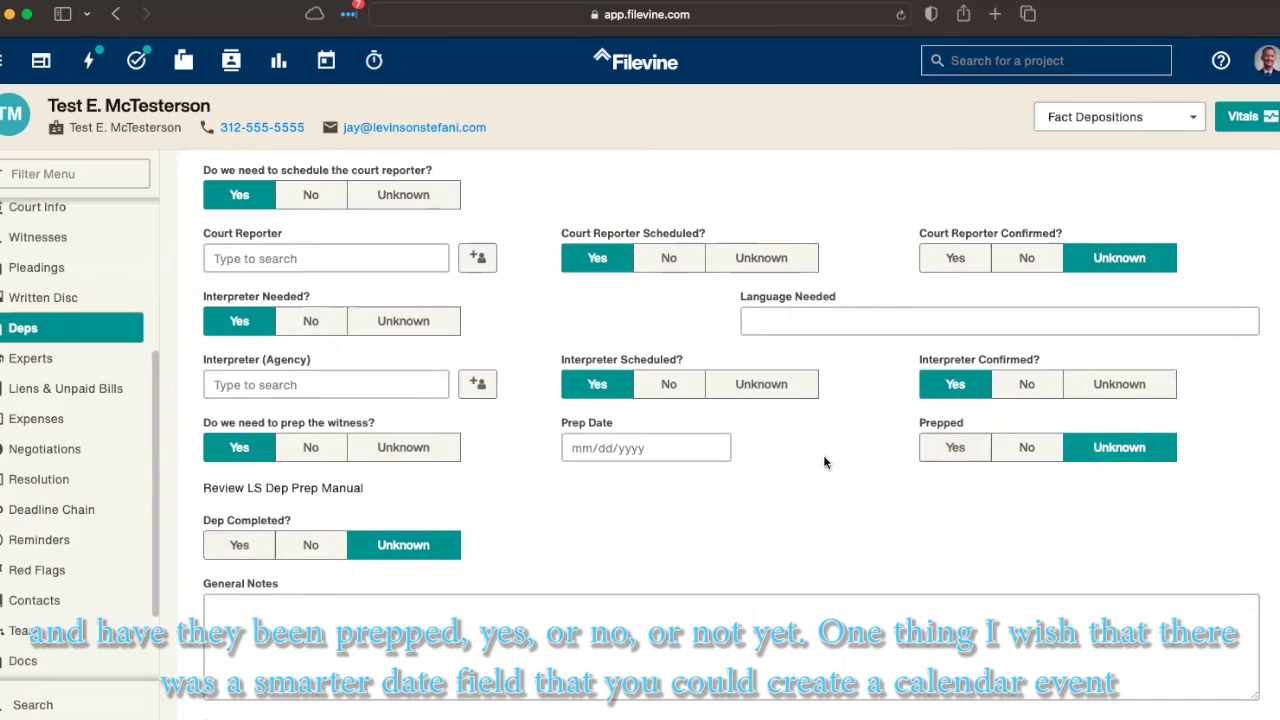
pyautogui.scroll(4, 824, 462)
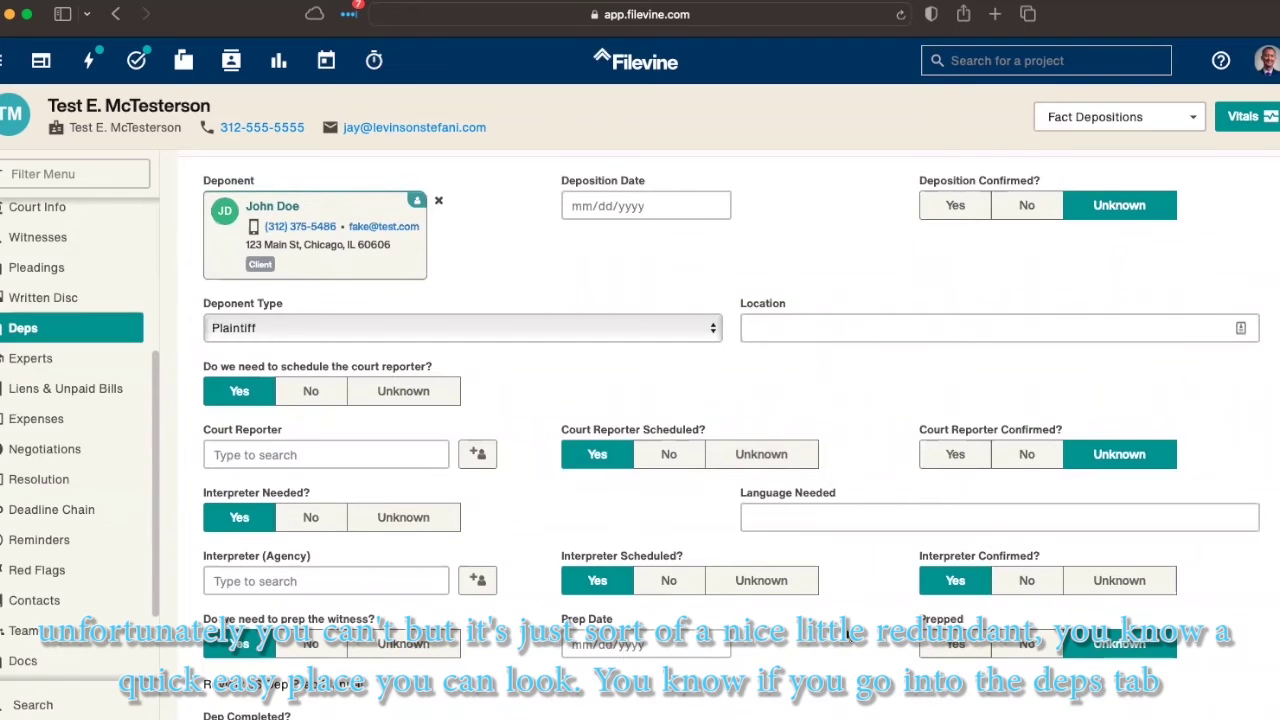
pyautogui.scroll(-1, 848, 635)
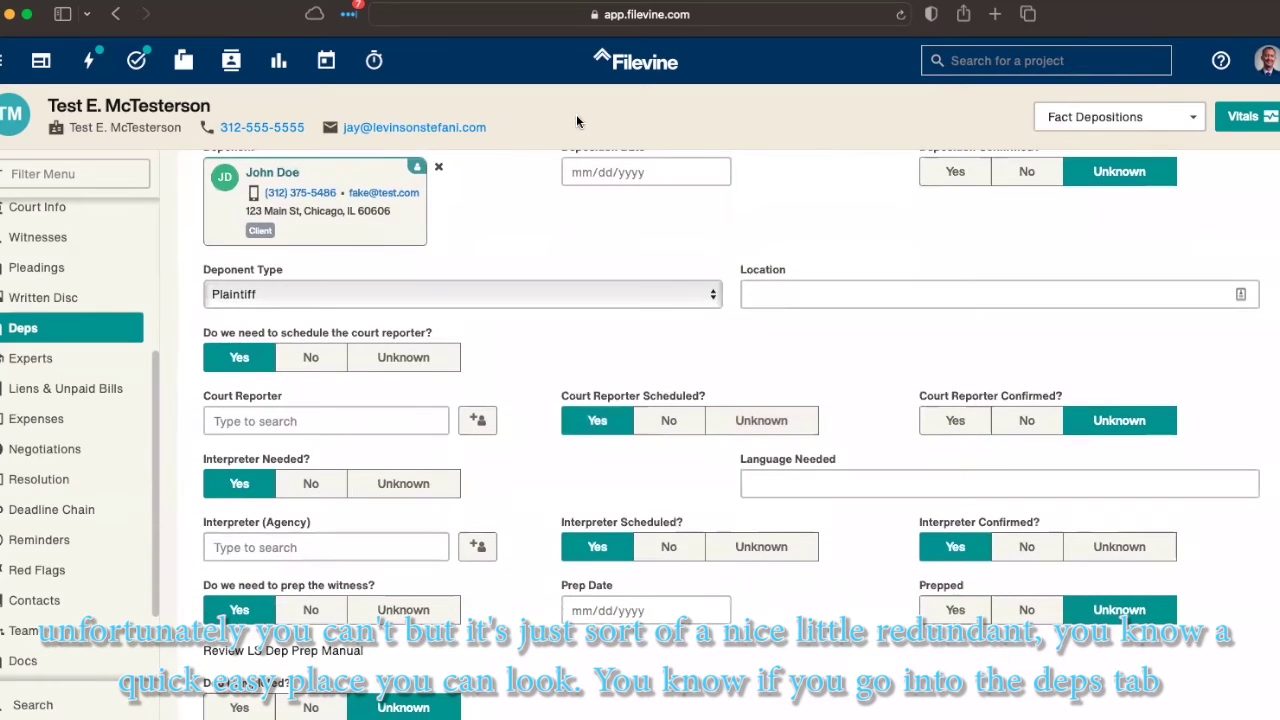
pyautogui.scroll(1, 613, 181)
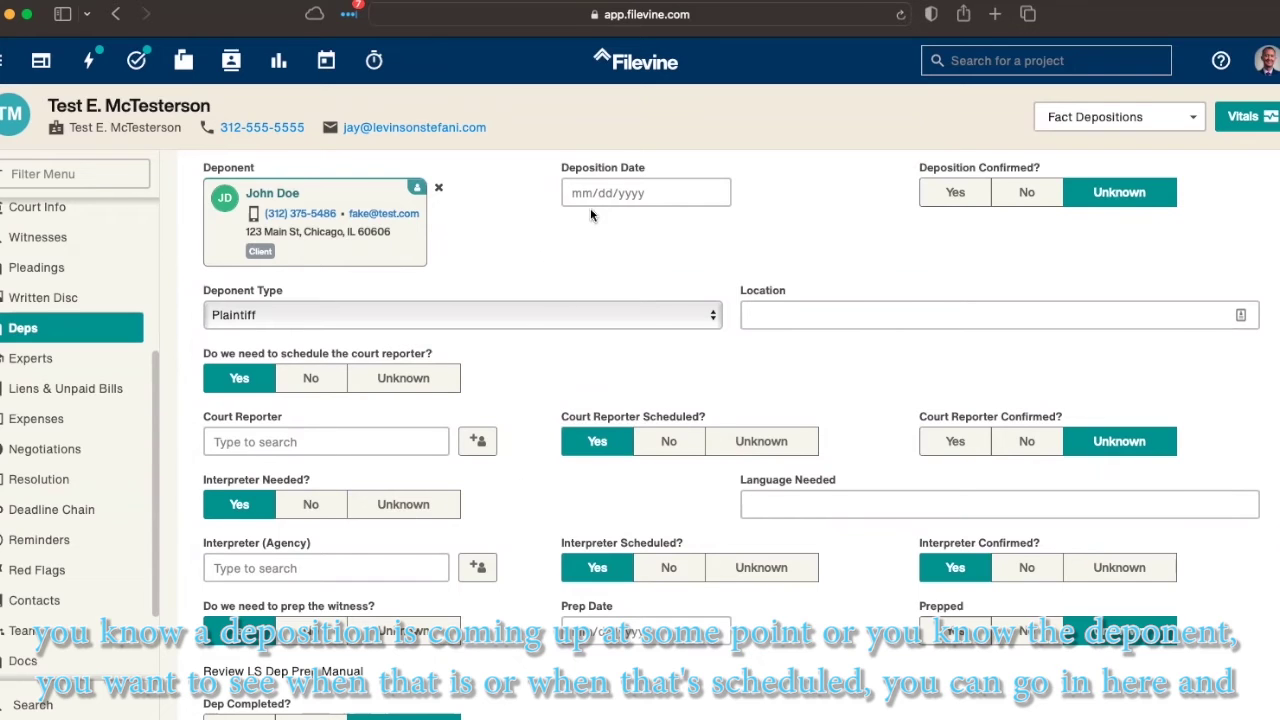
pyautogui.scroll(-1, 716, 640)
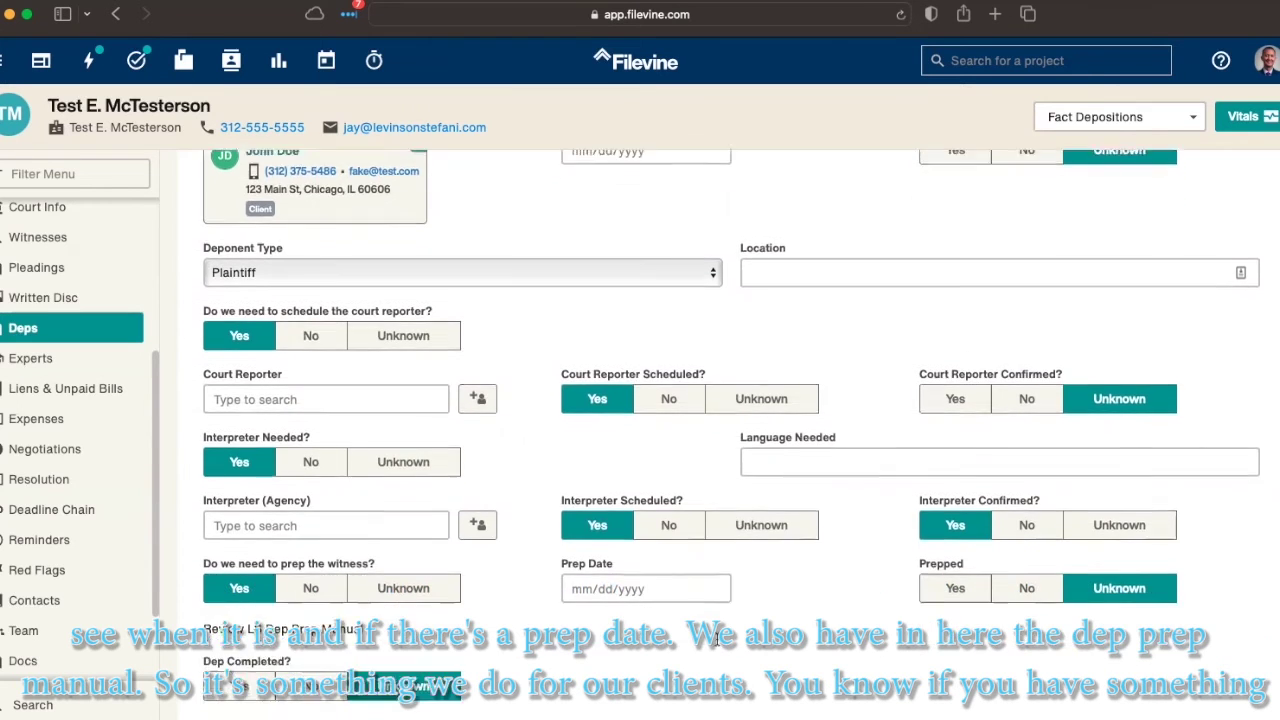
pyautogui.scroll(-5, 716, 640)
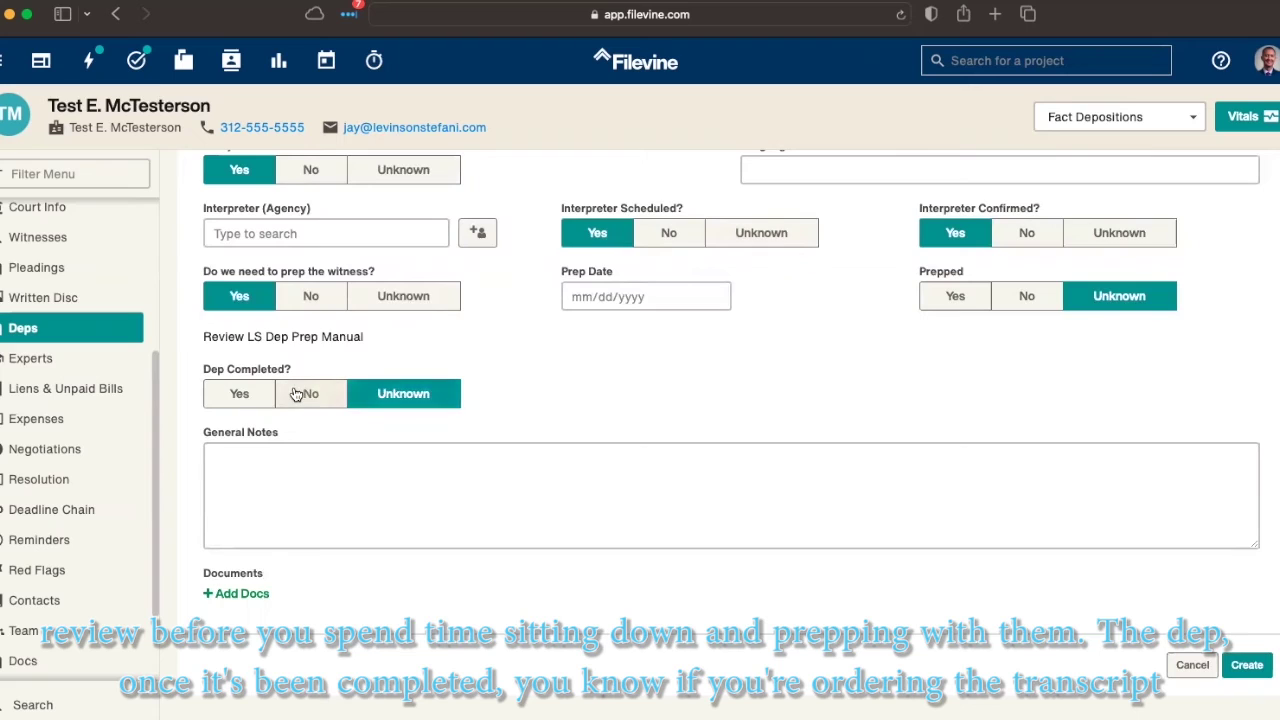
# Set Dep Completed to Yes, keeping Transcript Ordered at Unknown.
pyautogui.click(245, 393)
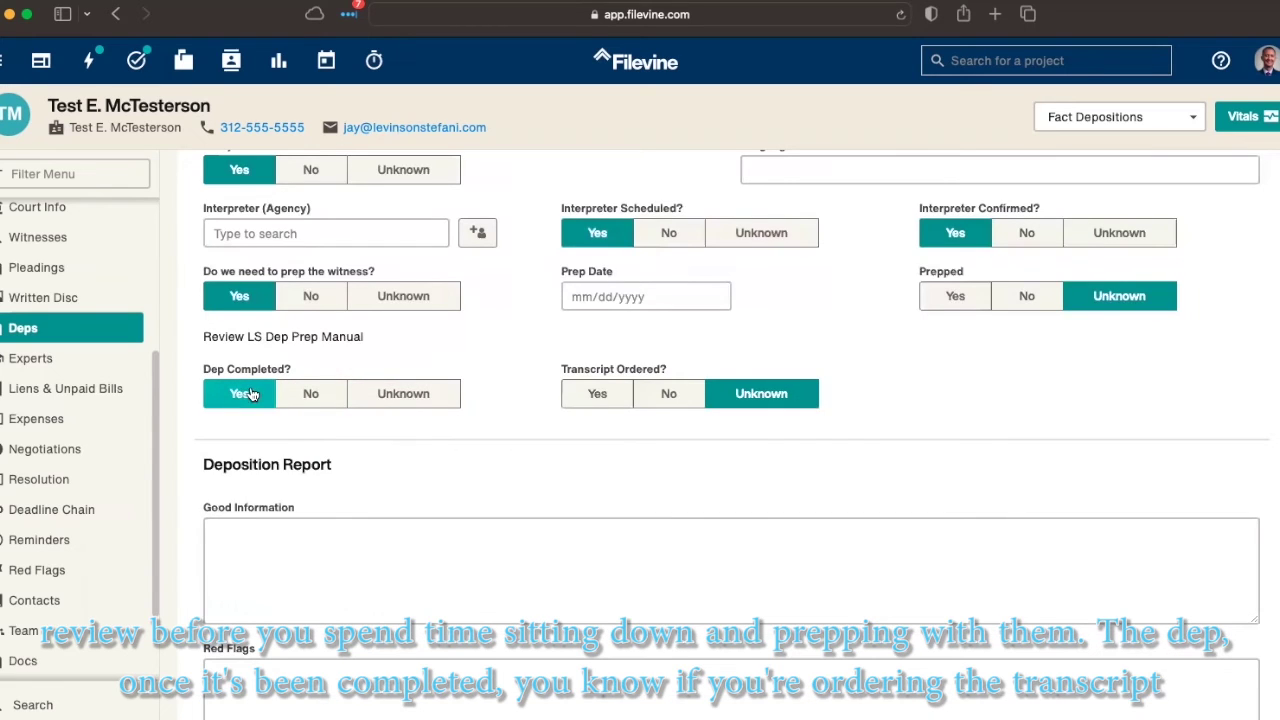
pyautogui.click(597, 398)
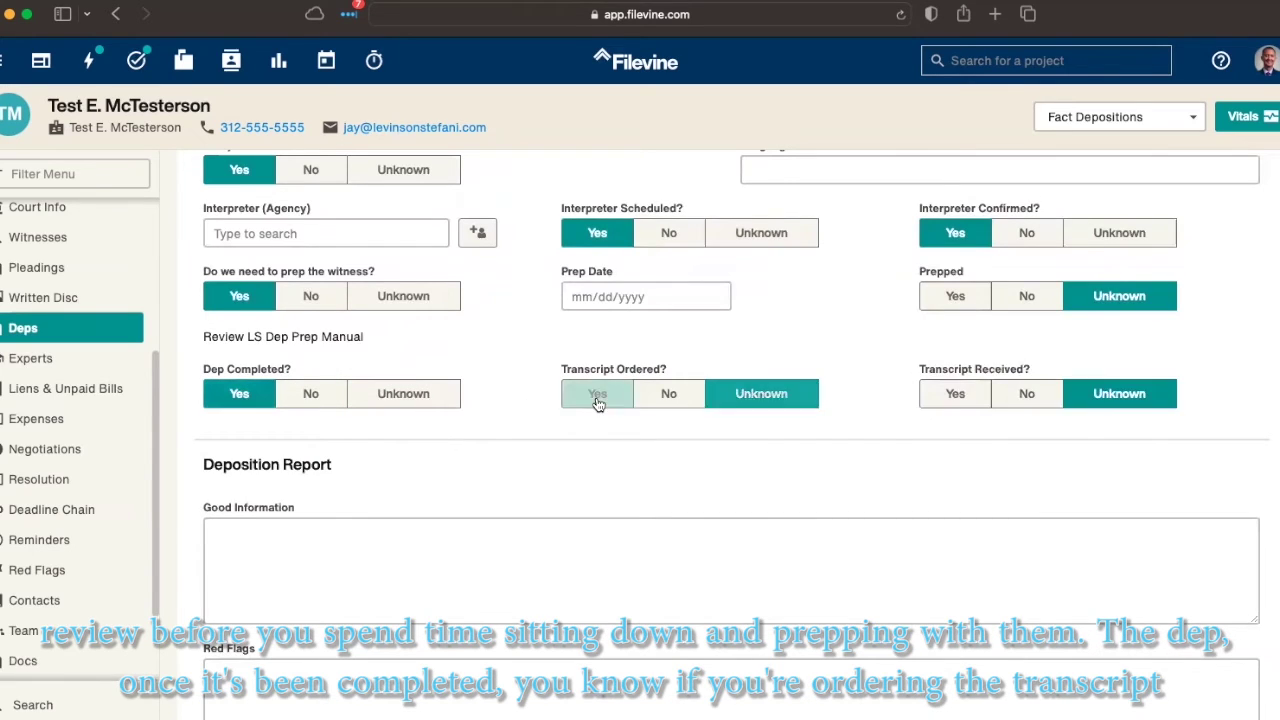
pyautogui.click(742, 397)
pyautogui.scroll(-3, 524, 462)
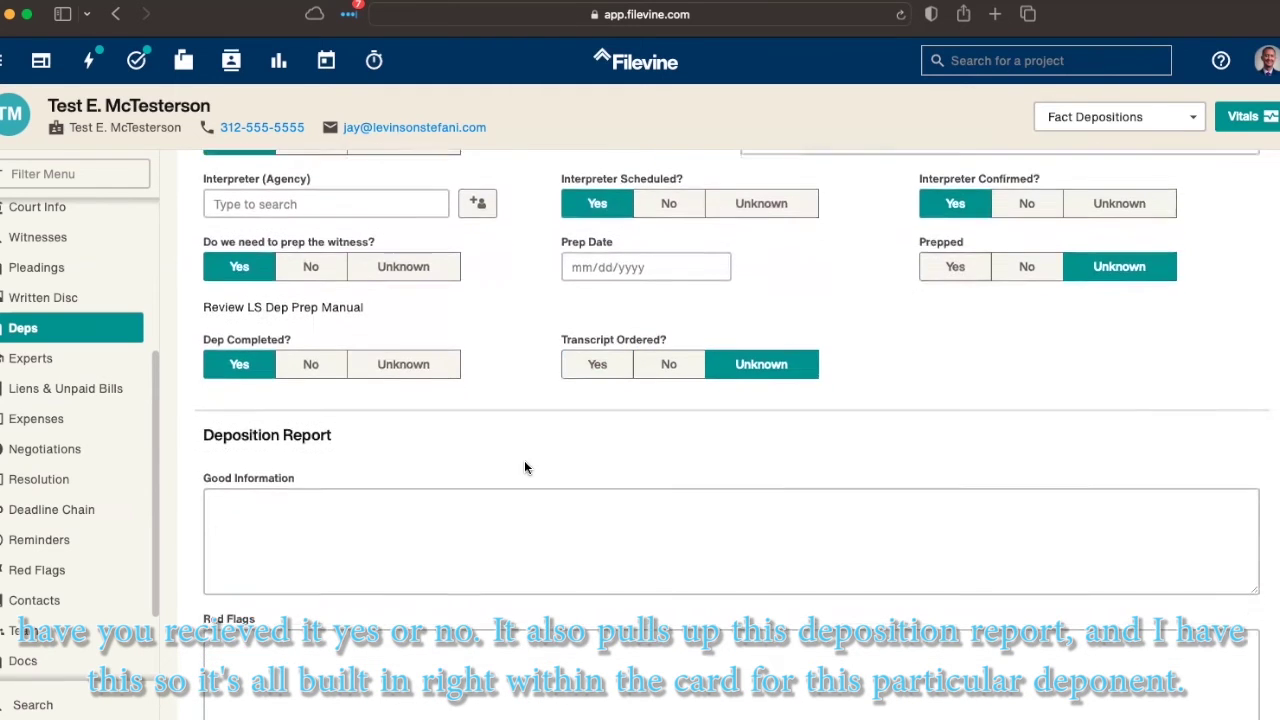
pyautogui.scroll(-3, 524, 466)
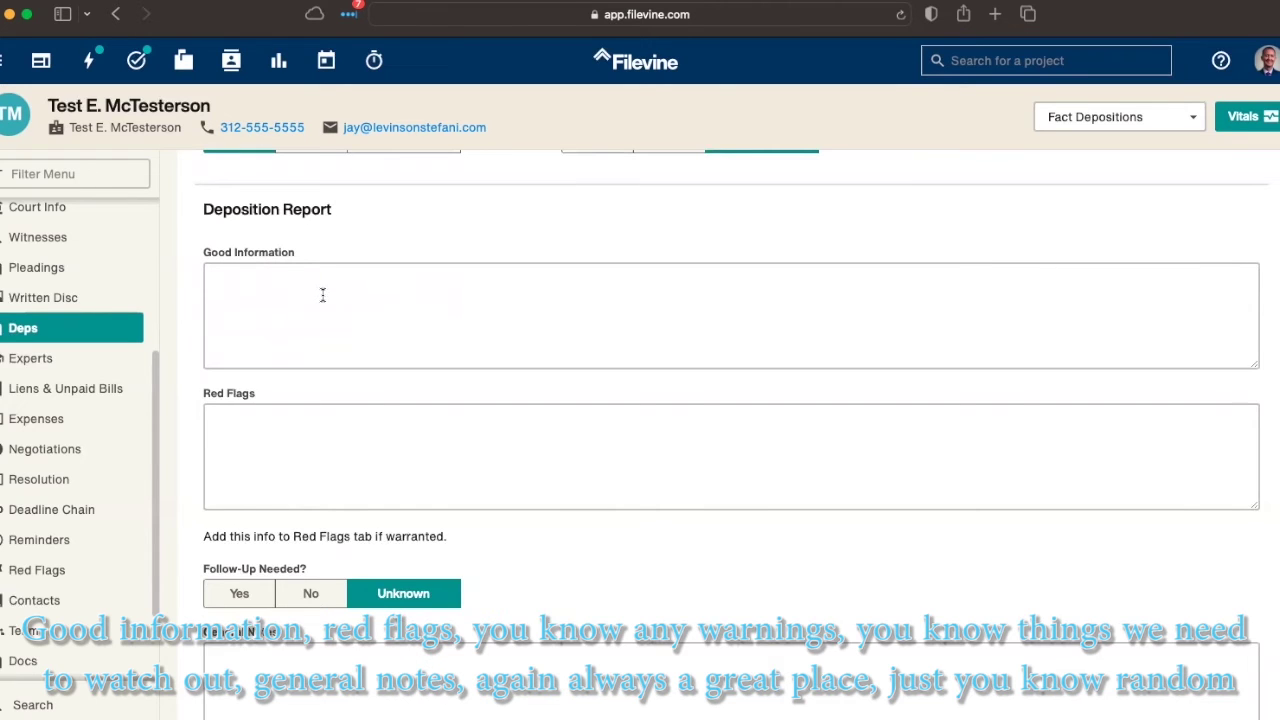
pyautogui.scroll(-1, 322, 295)
pyautogui.scroll(-2, 337, 412)
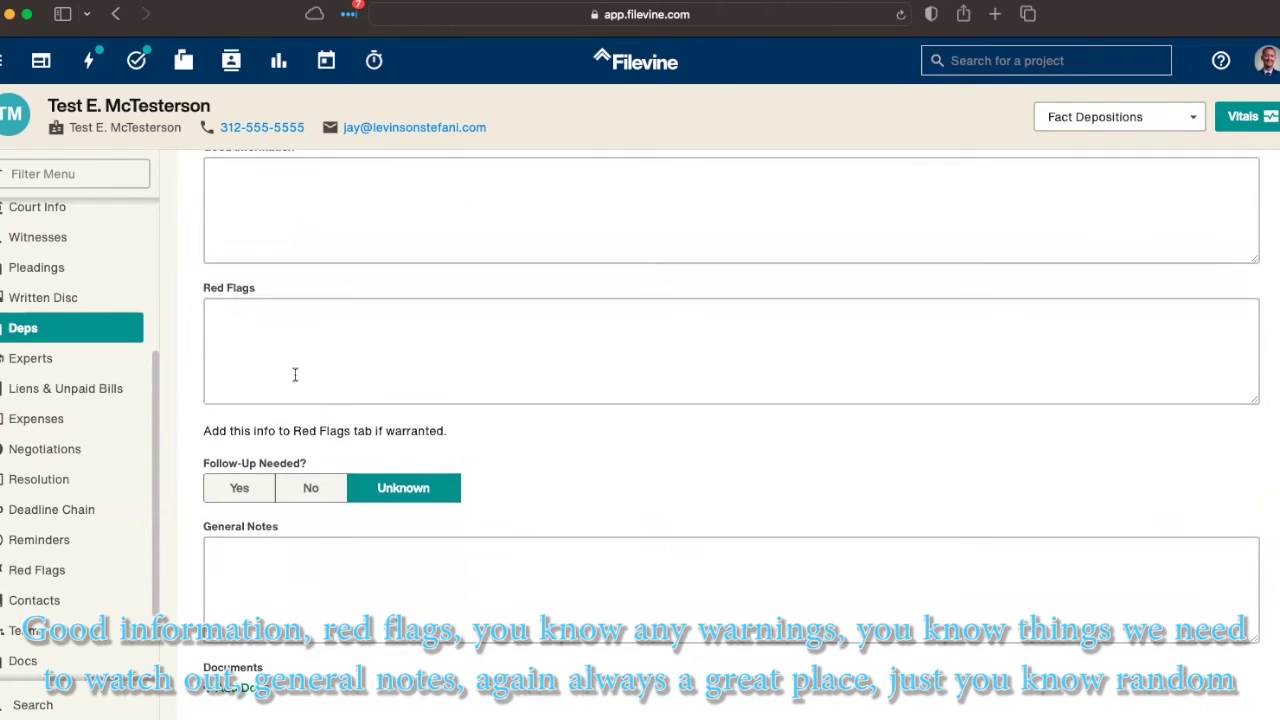
pyautogui.scroll(-2, 378, 366)
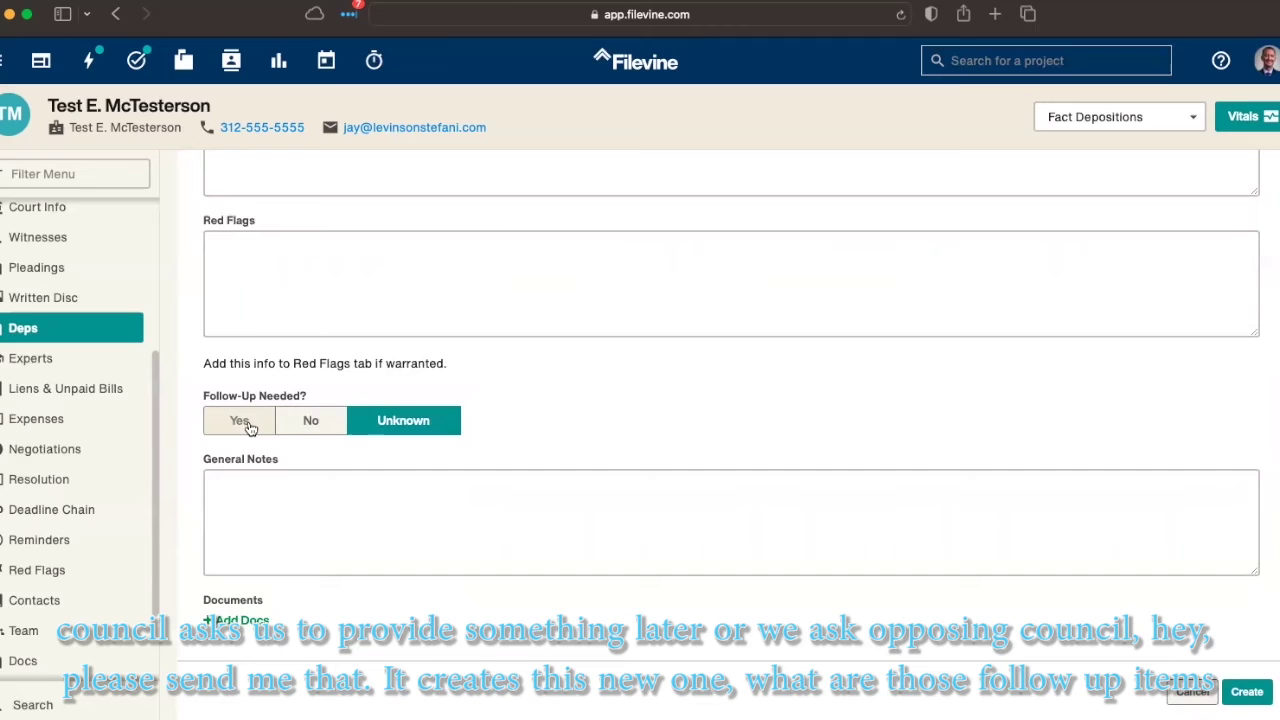
# Answer Yes to Follow-Up Needed to reveal the Follow-Up Items box.
pyautogui.click(250, 428)
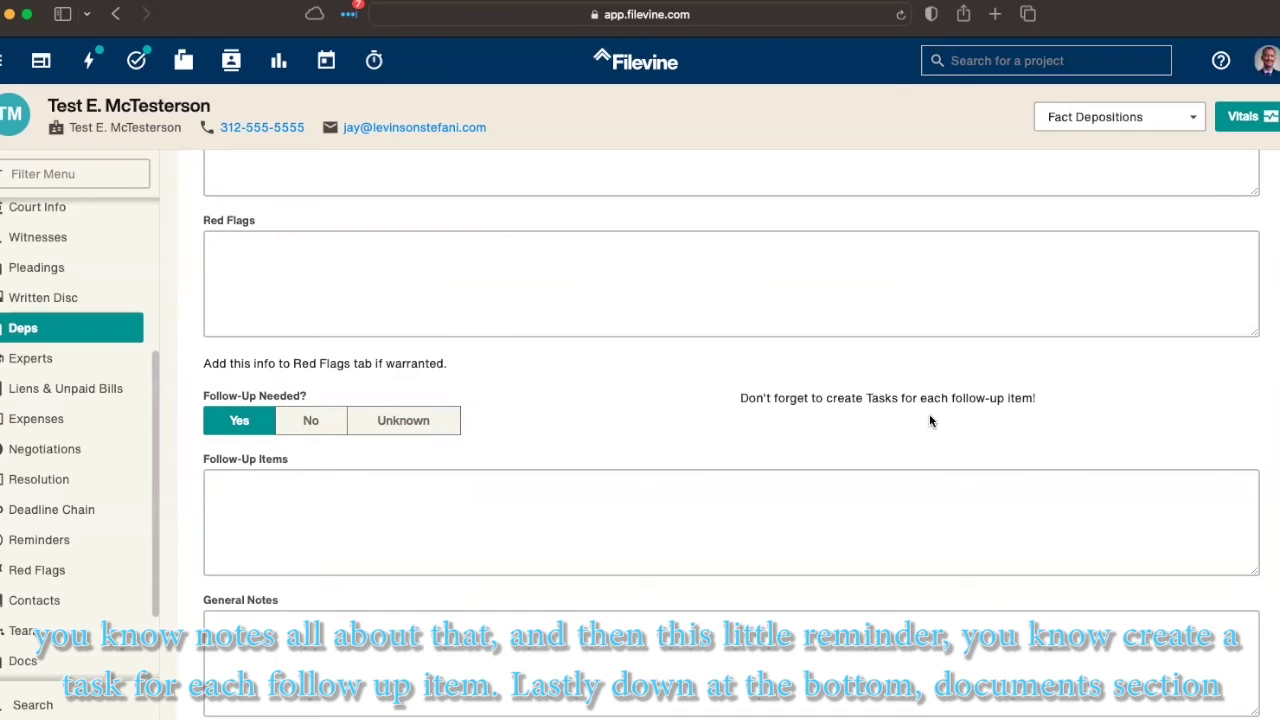
pyautogui.scroll(-3, 930, 421)
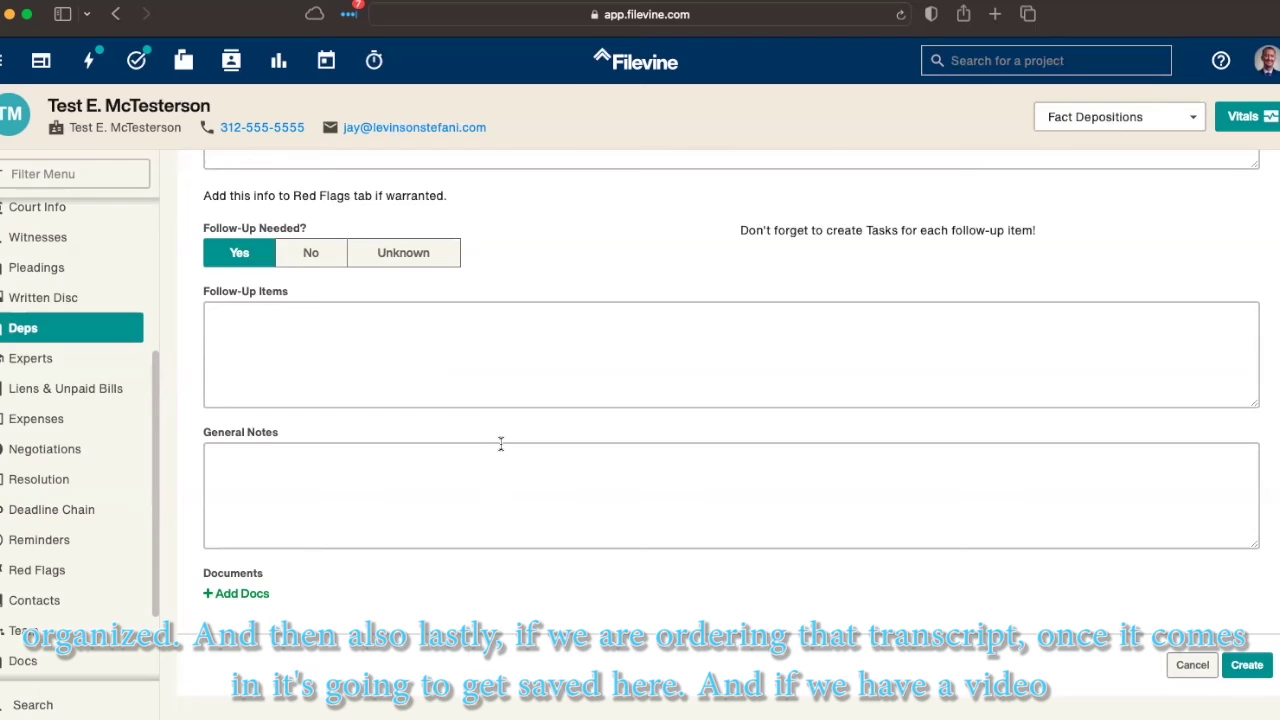
pyautogui.scroll(10, 500, 444)
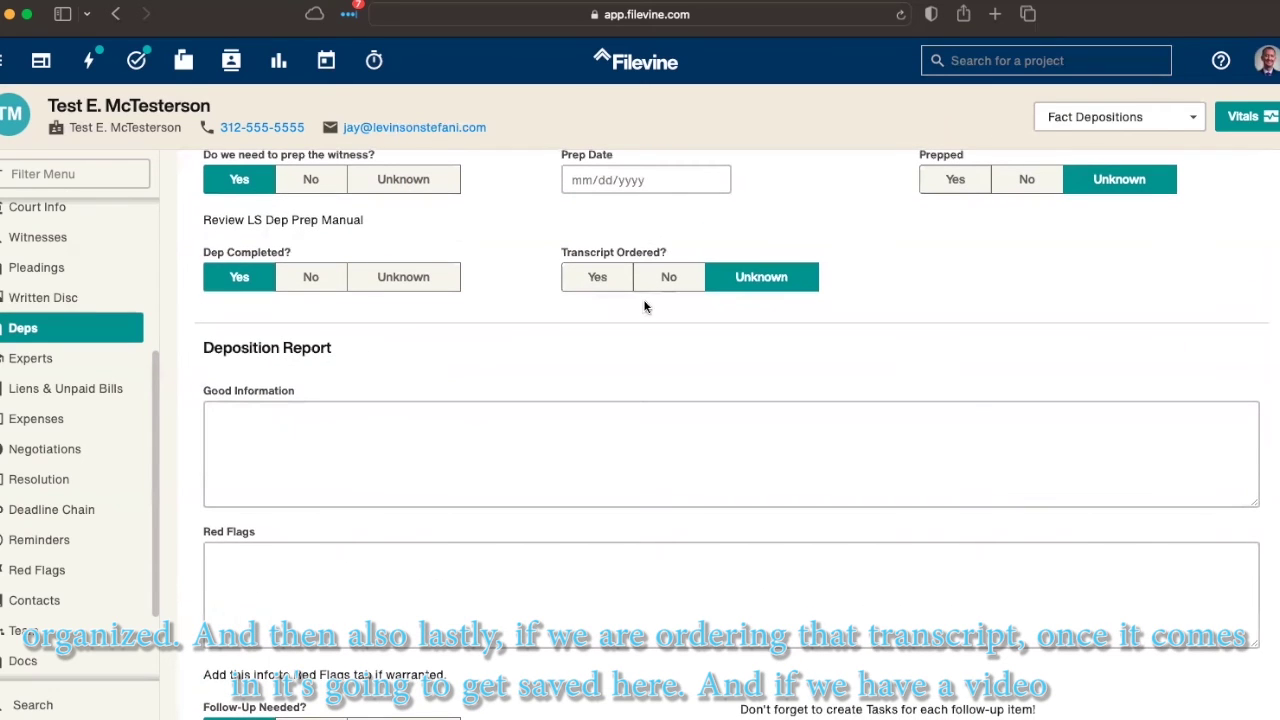
pyautogui.scroll(-10, 473, 431)
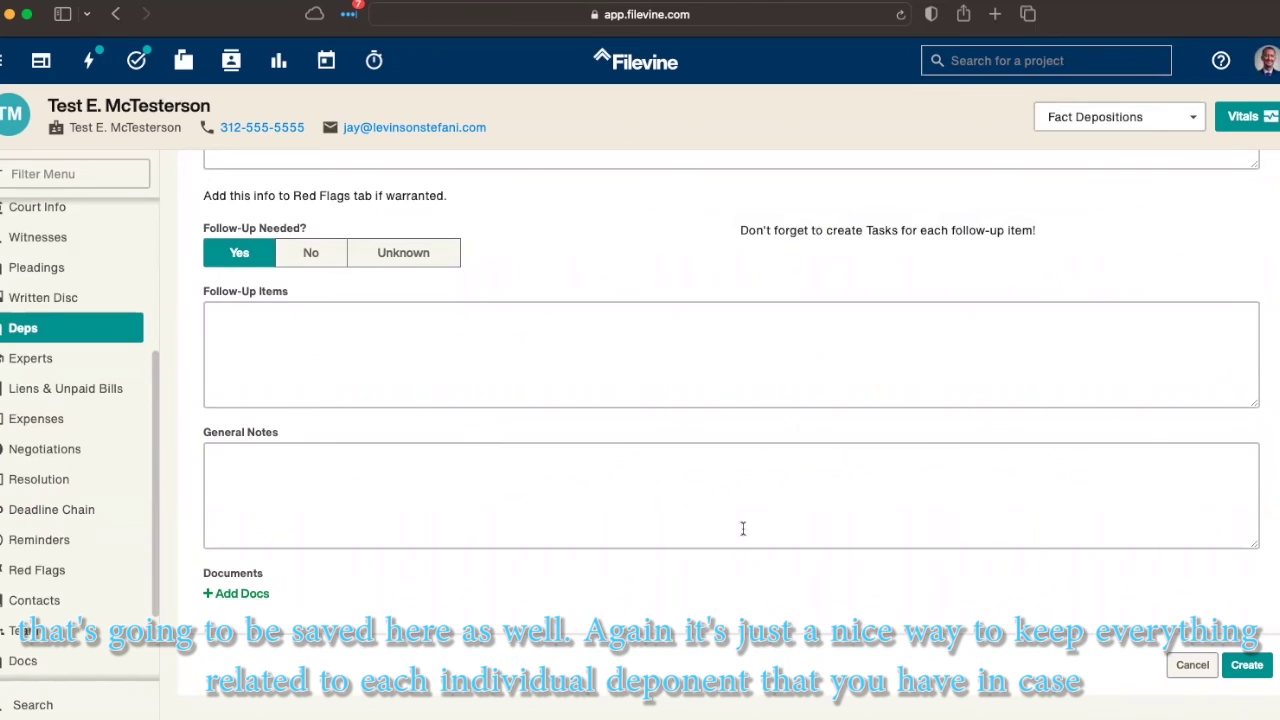
pyautogui.scroll(10, 743, 528)
pyautogui.scroll(10, 743, 528)
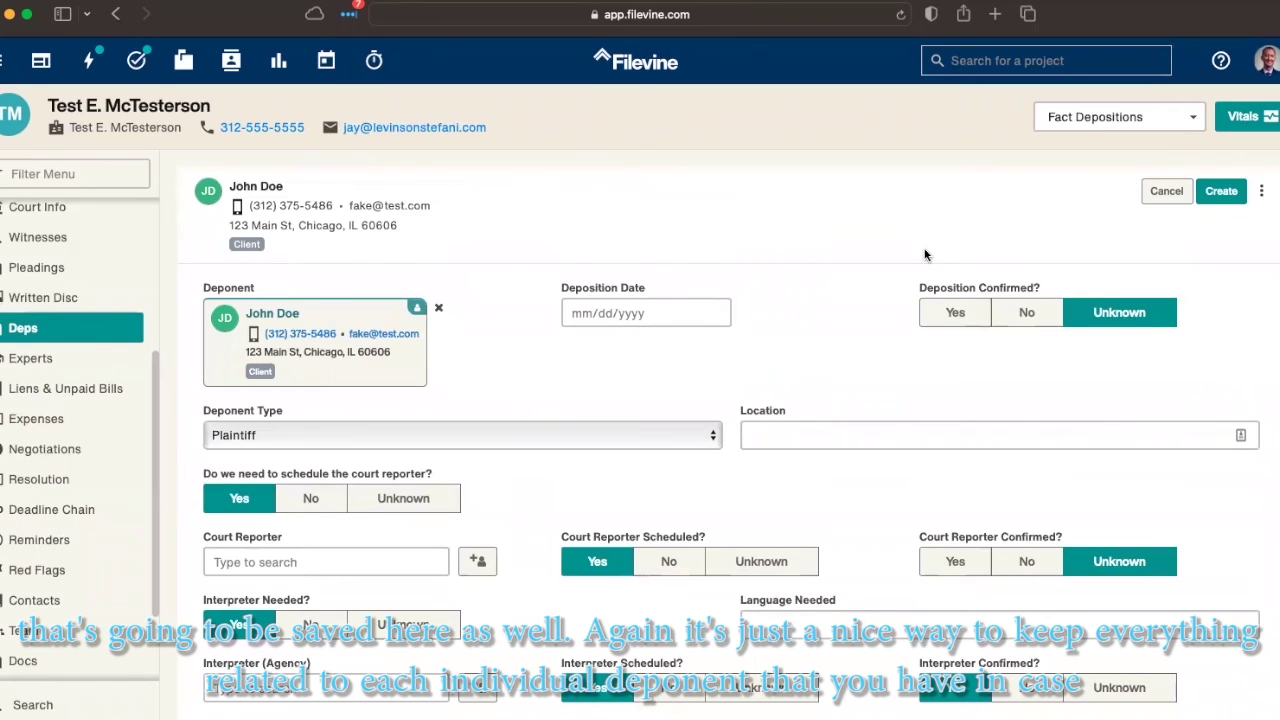
# Create the deposition card for the client deponent using the Create button.
pyautogui.scroll(-1, 837, 316)
pyautogui.scroll(1, 838, 323)
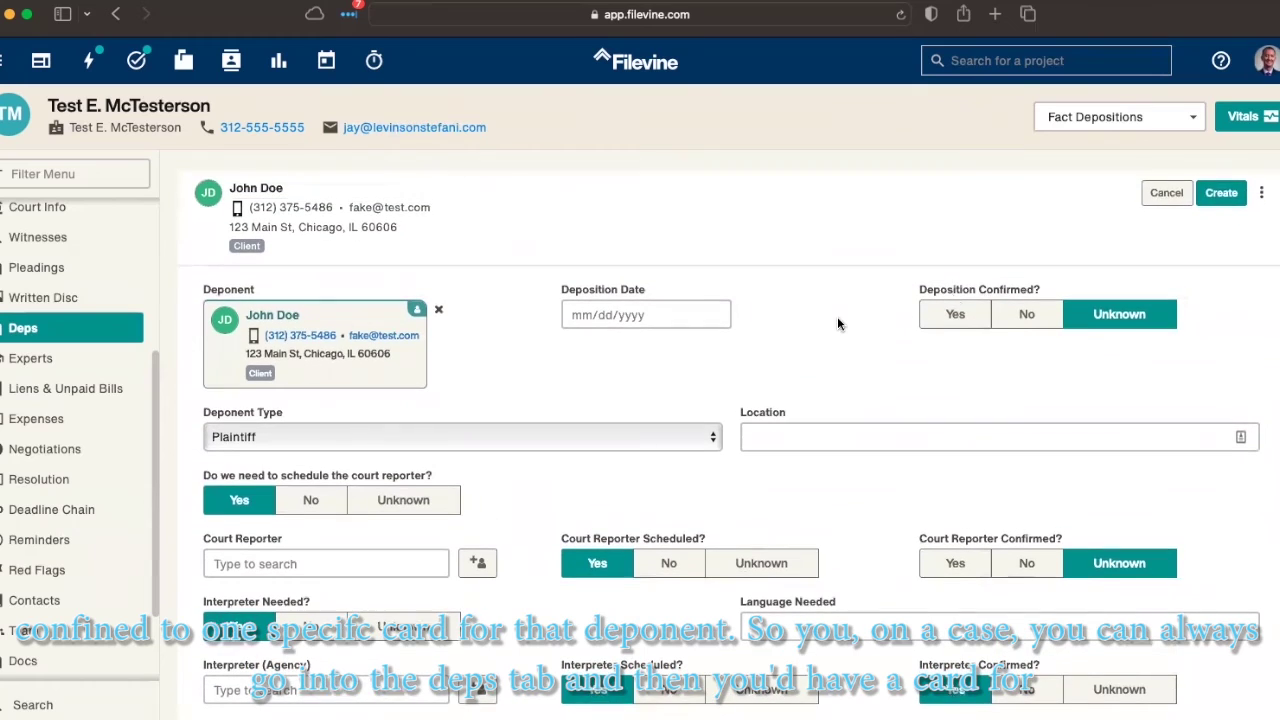
pyautogui.click(1221, 193)
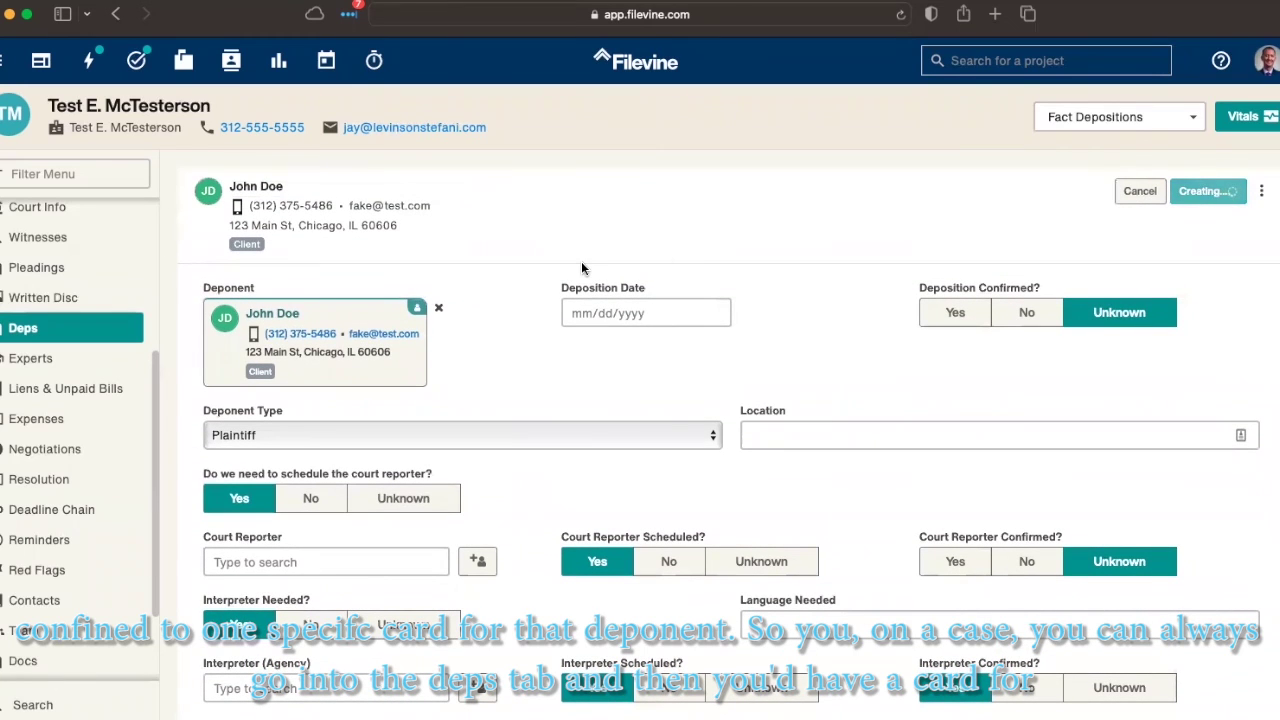